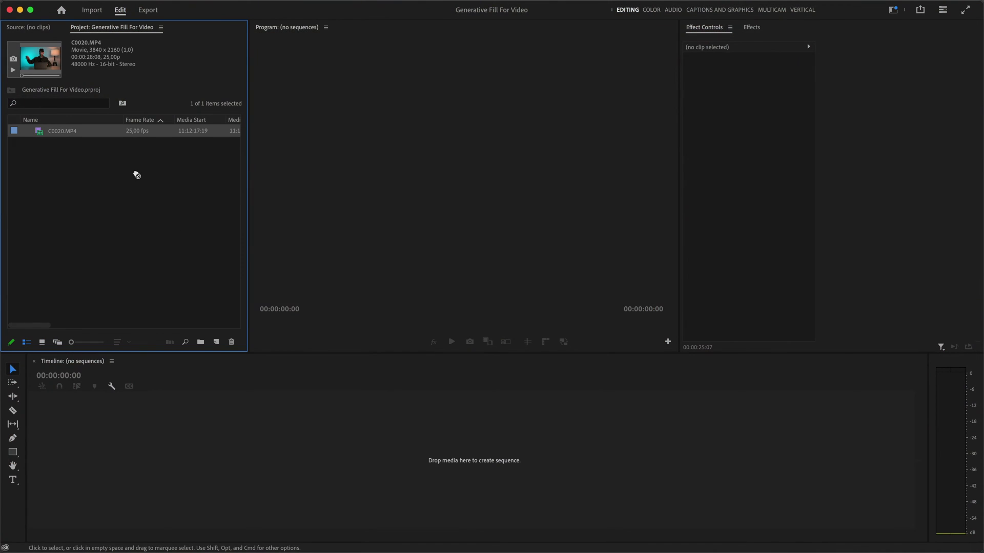
# Step: Build a C0020 sequence from the clip and export its 00:00:25:10 frame as PNG 'Reference frame 1'
pyautogui.moveTo(73, 132); pyautogui.dragTo(315, 369)
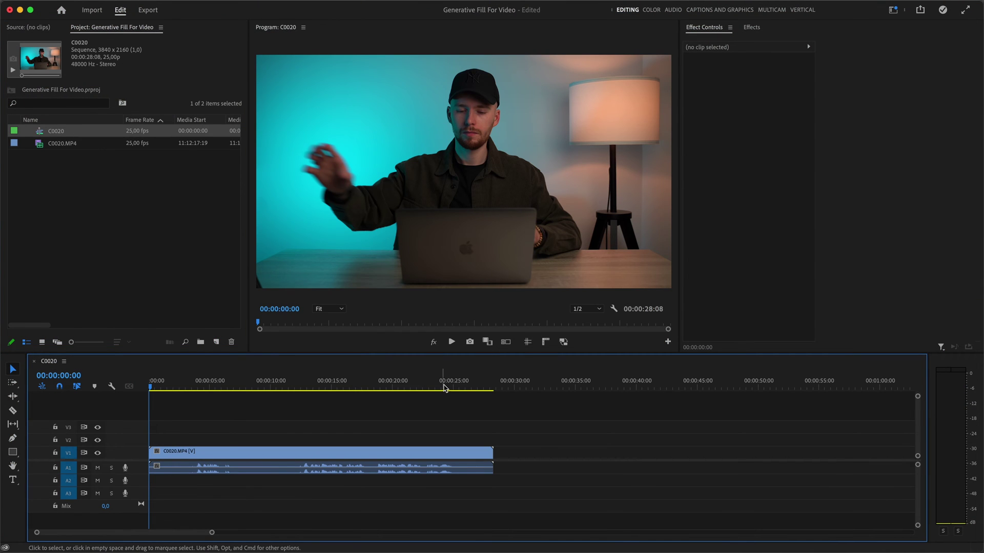
pyautogui.moveTo(447, 388); pyautogui.dragTo(458, 388)
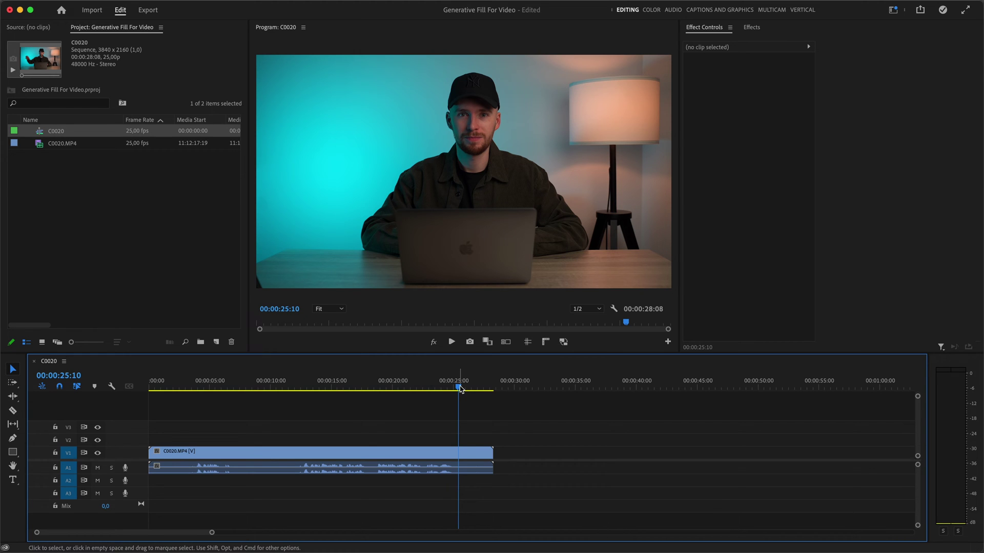
pyautogui.click(470, 342)
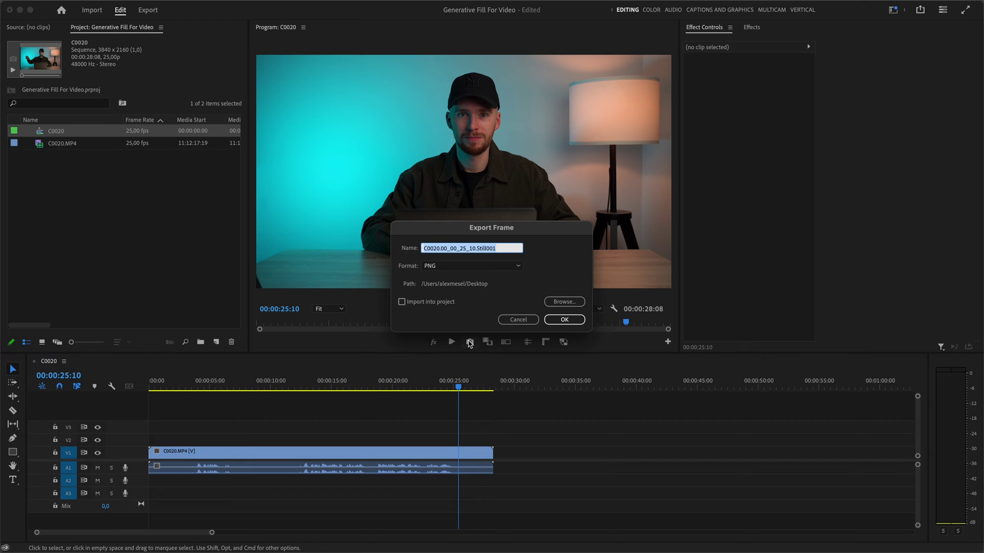
pyautogui.write('Reference frame 1')
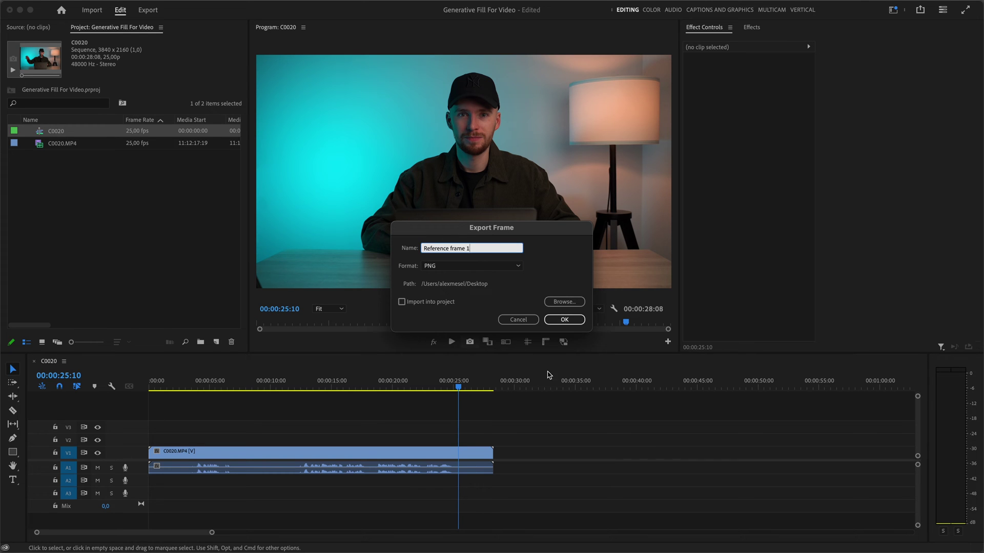
pyautogui.click(568, 322)
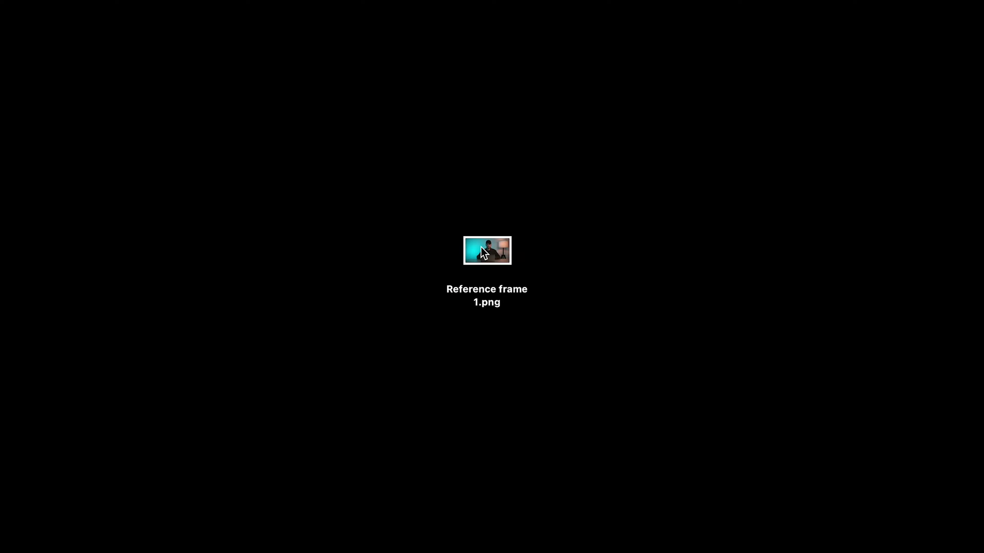
# Step: Open Reference frame 1.png in Photoshop and run Generative Fill 'remove' on a lassoed bottom-left corner
pyautogui.rightClick(480, 247)
pyautogui.moveTo(582, 273)
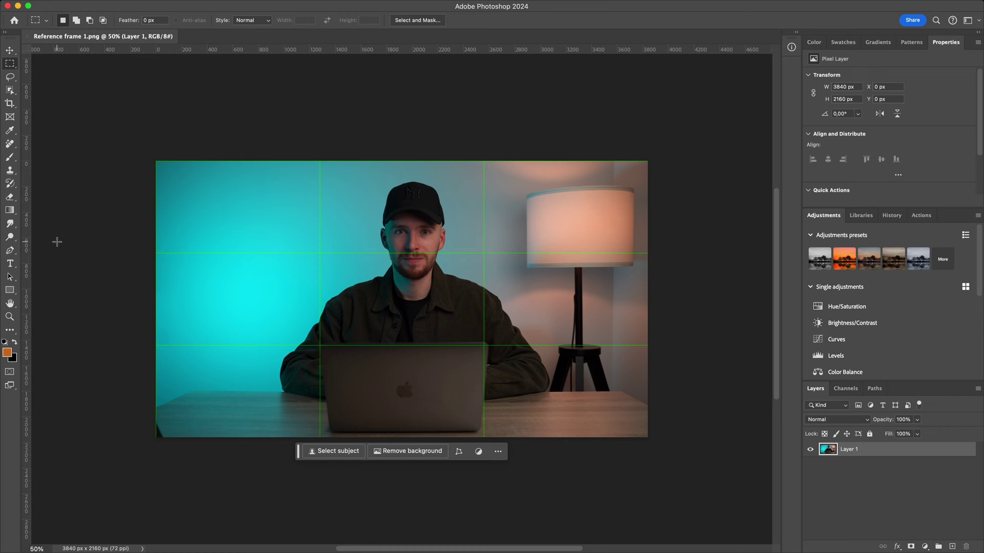
pyautogui.click(9, 77)
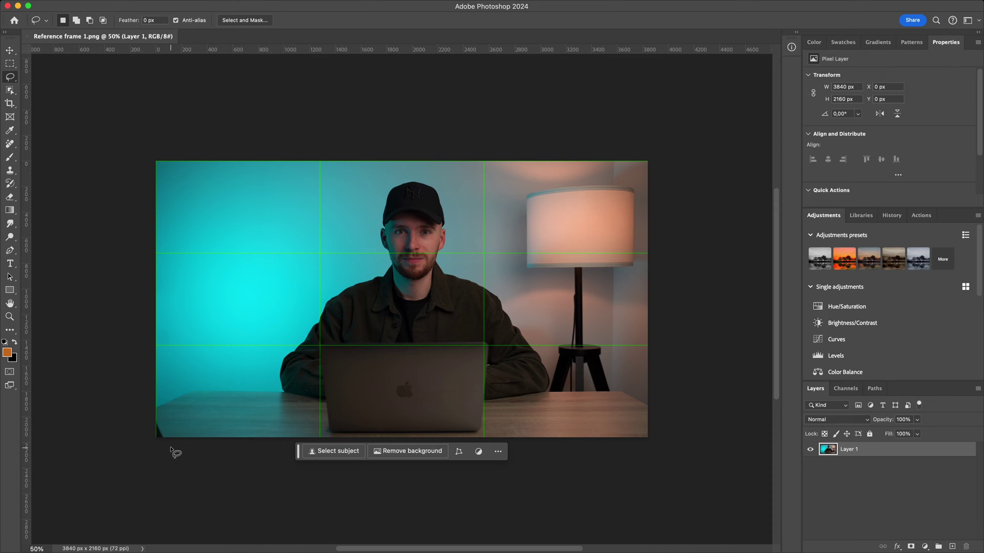
pyautogui.moveTo(171, 451); pyautogui.dragTo(134, 435)
pyautogui.click(90, 451)
pyautogui.write('remove')
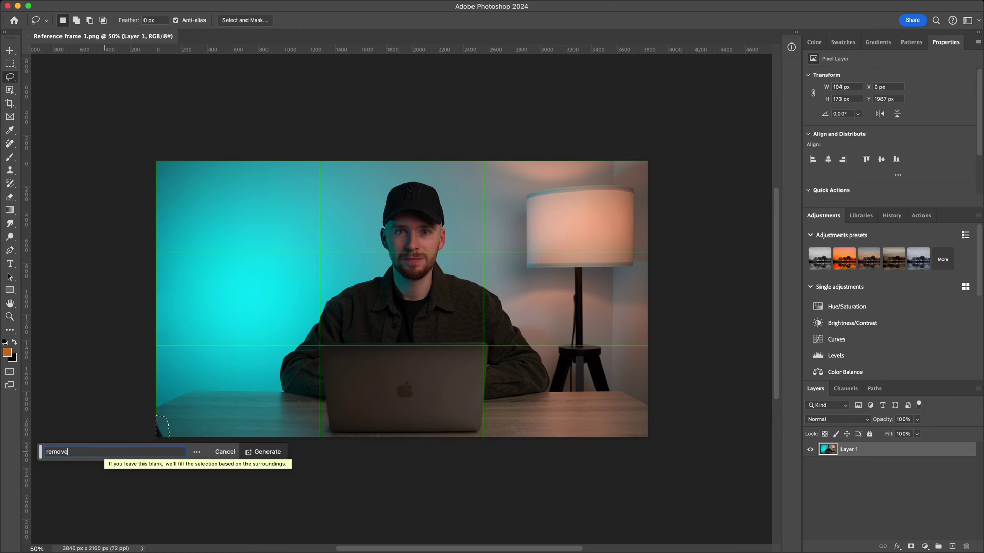
pyautogui.press('Return')
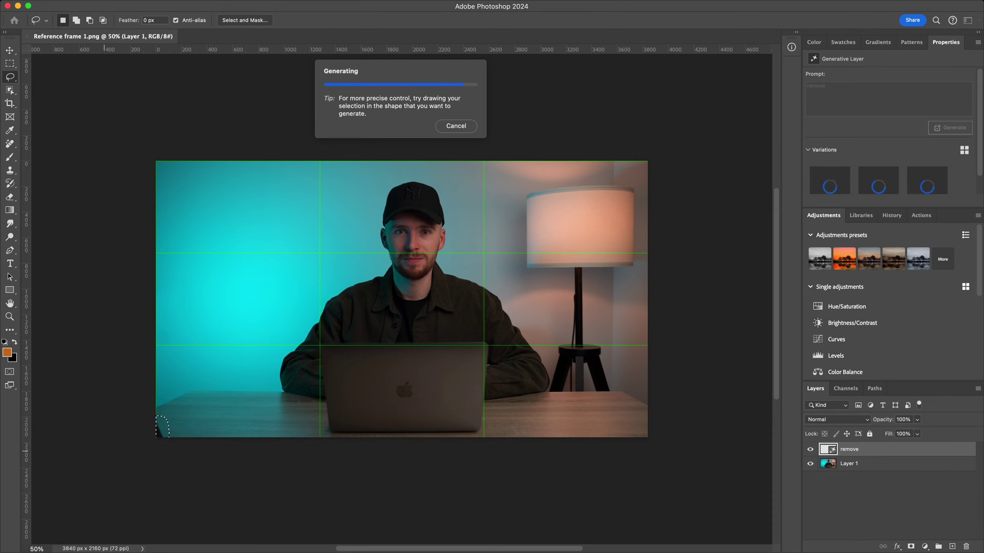
# Step: Crop Layer 1 at Original Ratio, enlarging the canvas upward to about 7720 × 4343 px
pyautogui.click(850, 464)
pyautogui.click(10, 103)
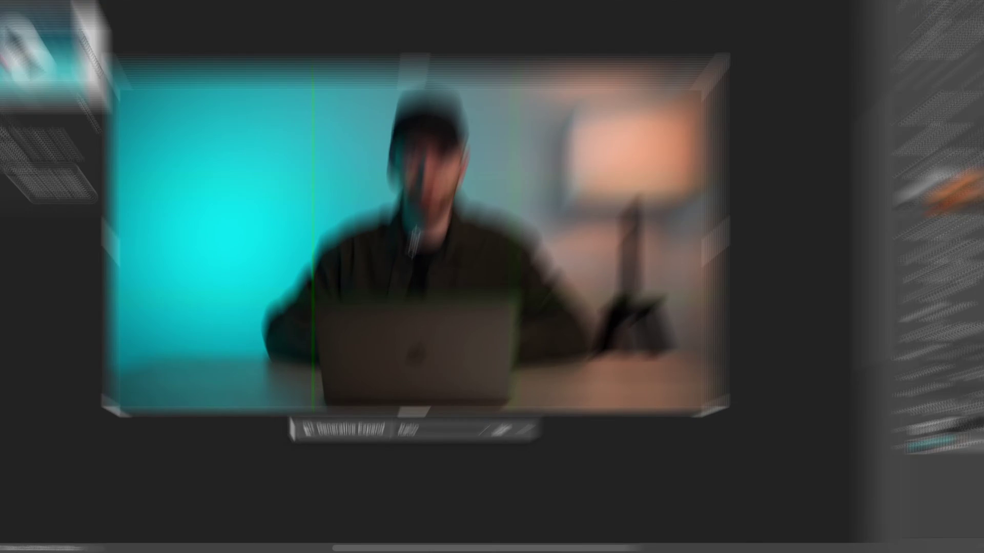
pyautogui.click(416, 453)
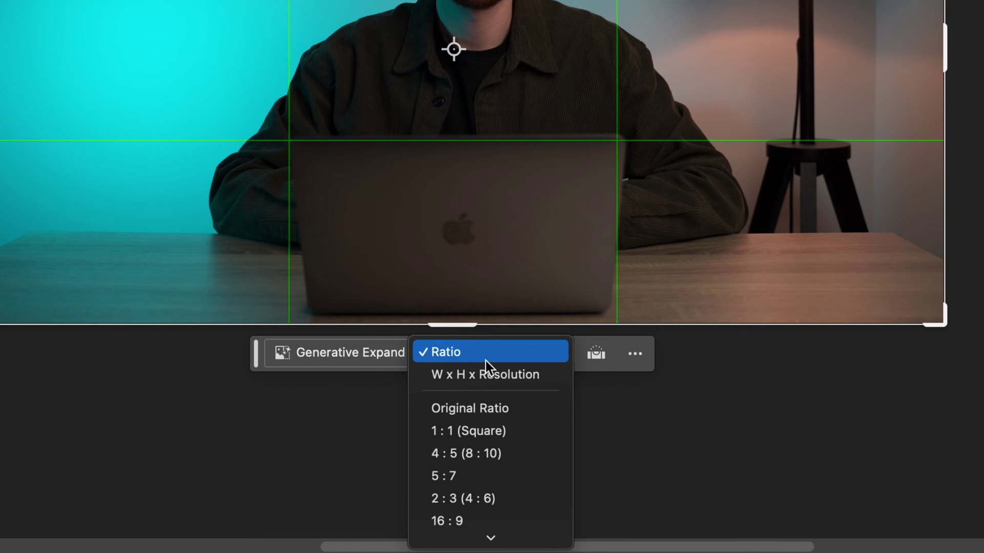
pyautogui.click(485, 408)
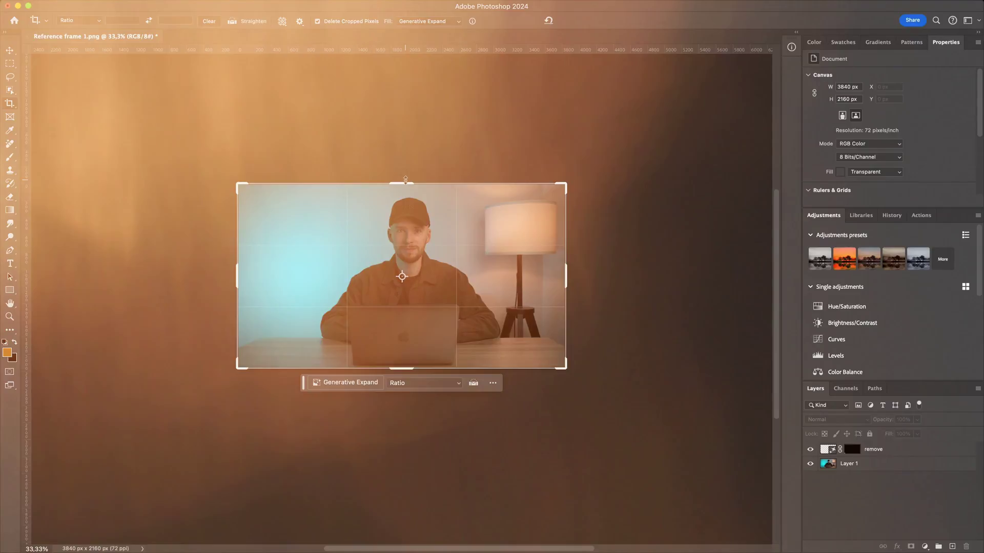
pyautogui.moveTo(405, 180); pyautogui.dragTo(415, 86)
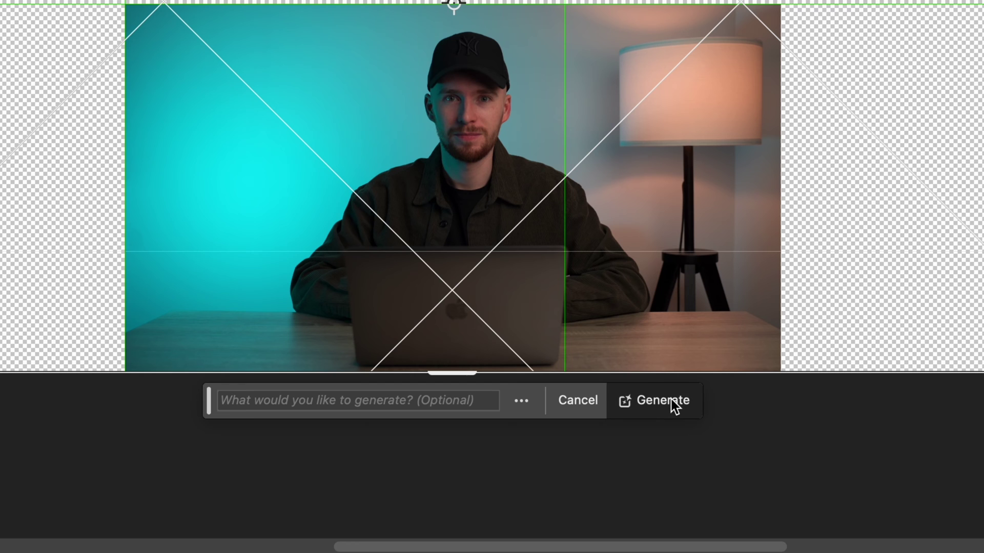
# Step: Generate the expanded room background and choose variation 3 of 3
pyautogui.click(672, 401)
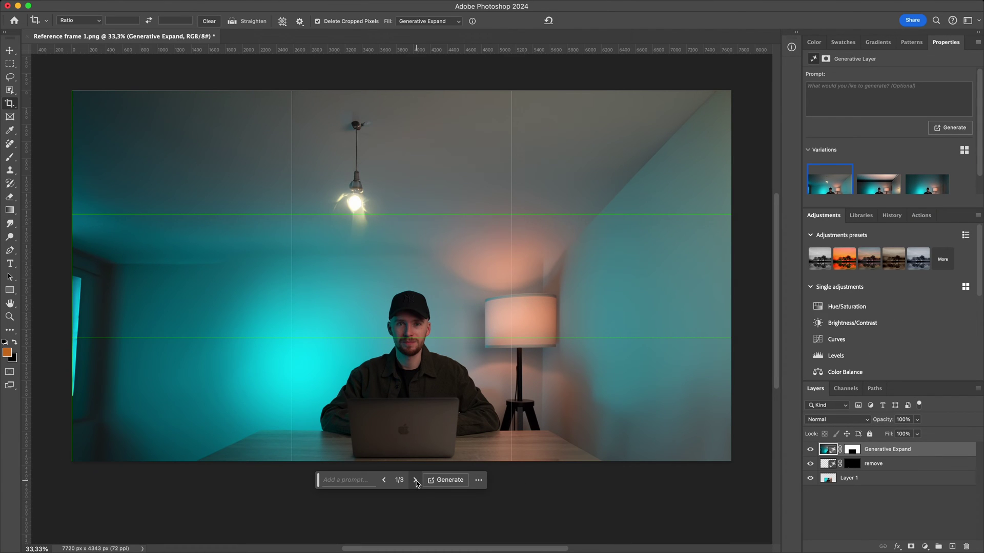
pyautogui.click(416, 480)
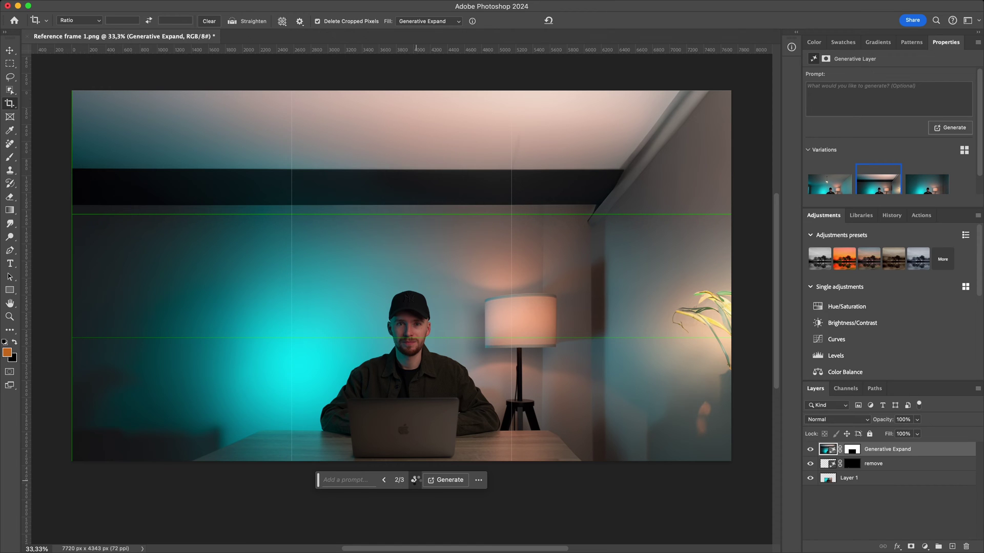
pyautogui.click(415, 481)
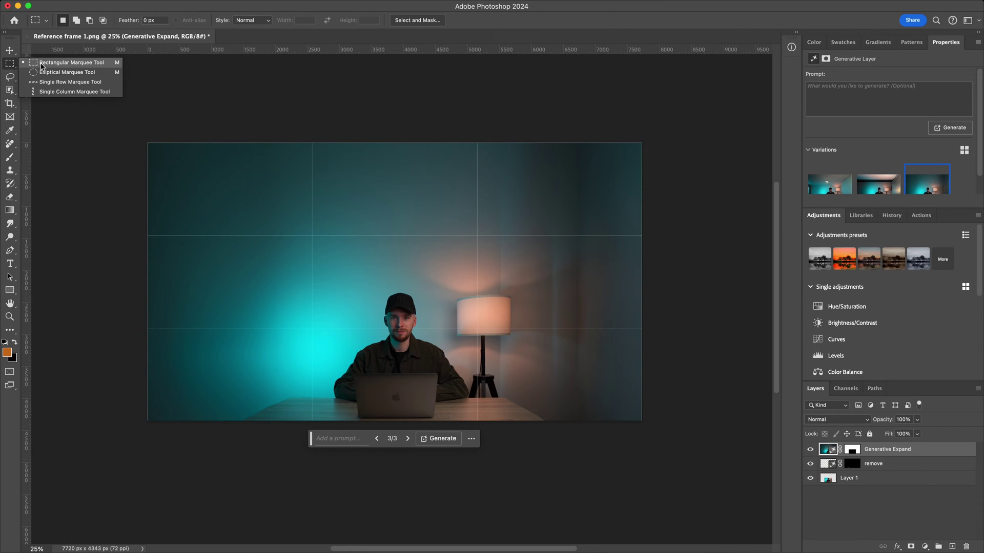
# Step: Marquee-select the 1439 px right-edge strip and generate a fresh Generative Fill for it
pyautogui.click(42, 66)
pyautogui.moveTo(663, 131); pyautogui.dragTo(546, 433)
pyautogui.click(697, 436)
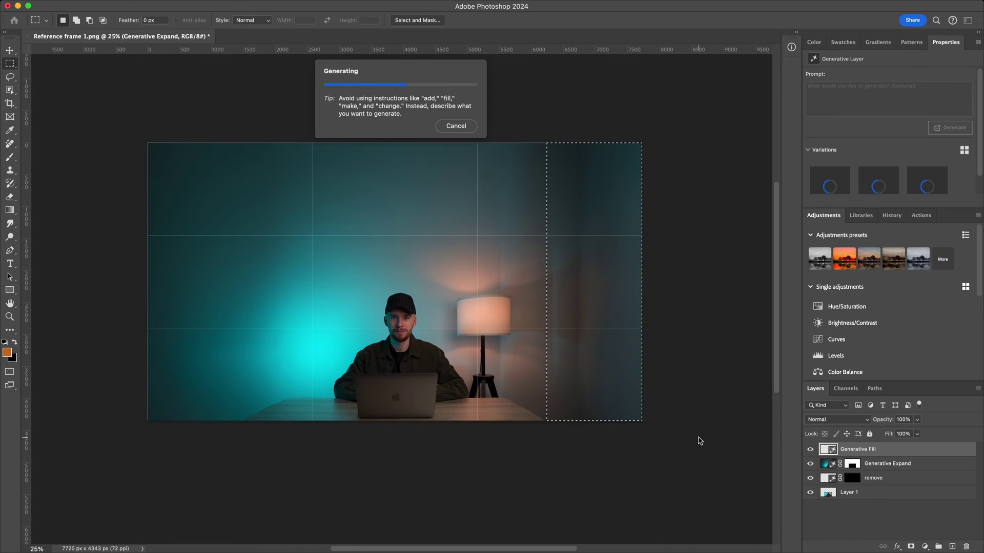
pyautogui.click(651, 437)
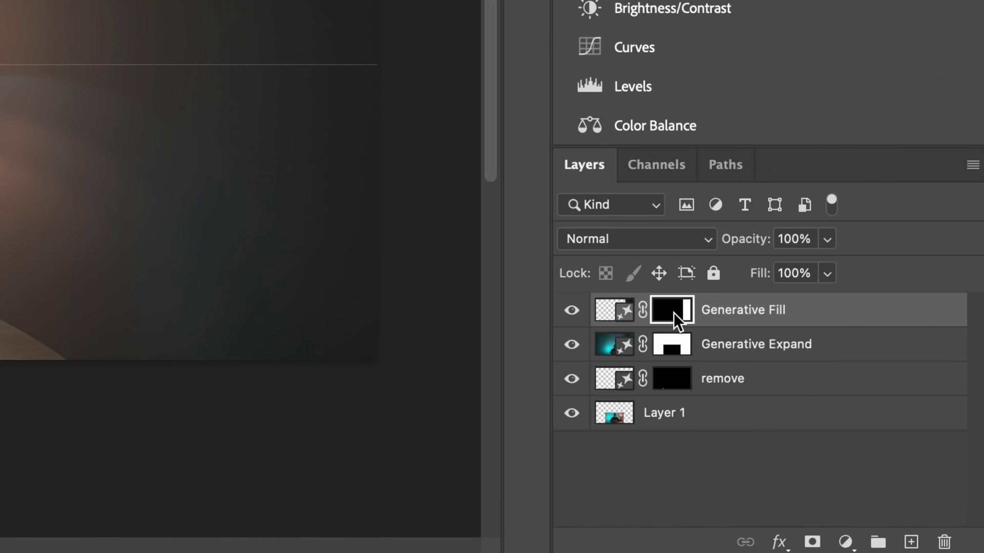
# Step: Feather the Generative Fill layer's mask to 49.4 px via Select and Mask
pyautogui.rightClick(852, 450)
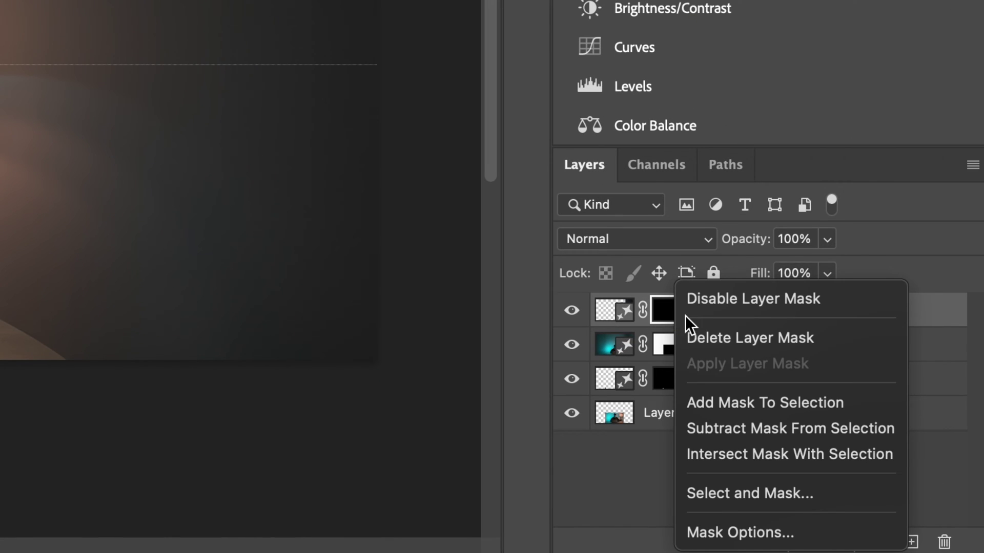
pyautogui.click(743, 493)
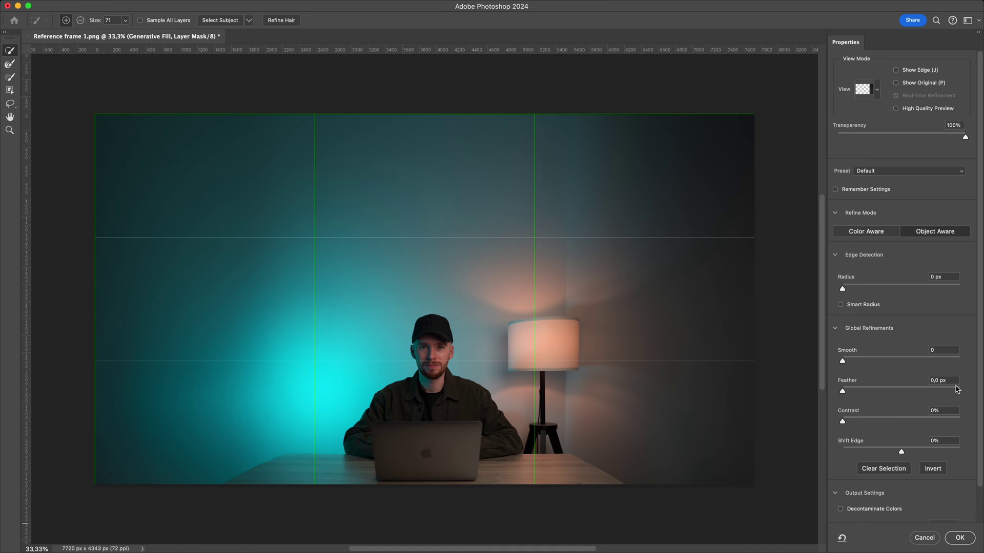
pyautogui.moveTo(850, 395); pyautogui.dragTo(908, 397)
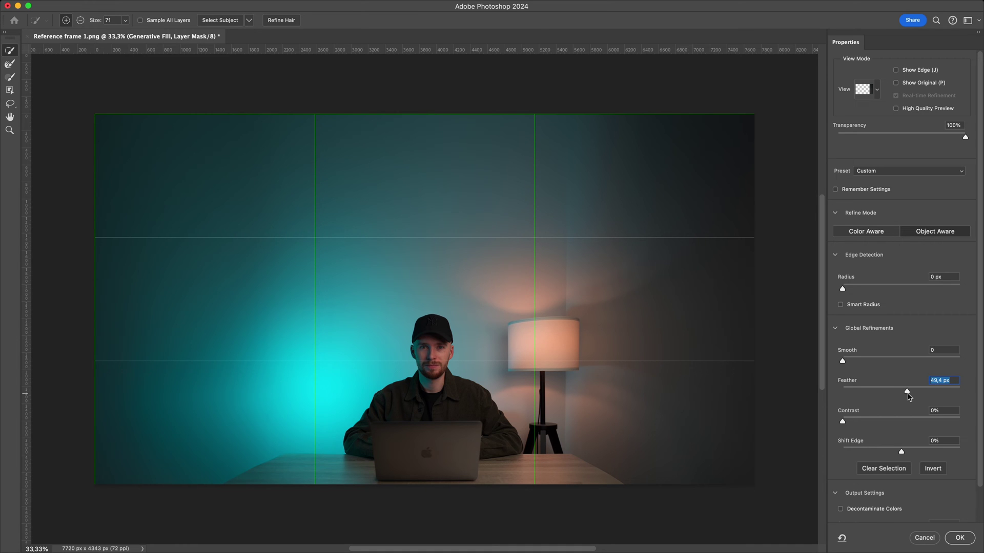
pyautogui.click(957, 544)
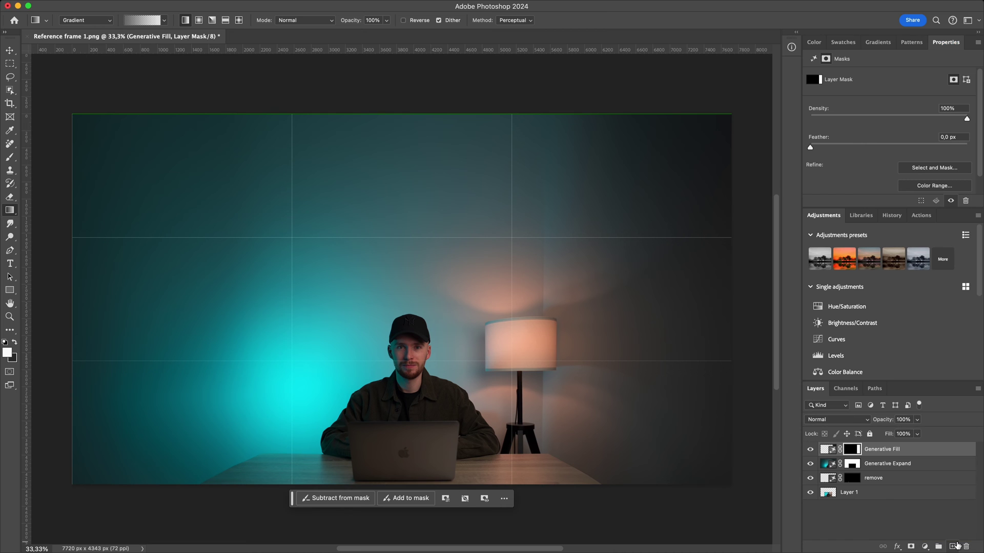
# Step: Open Photoshop's File export options for the expanded image
pyautogui.click(122, 5)
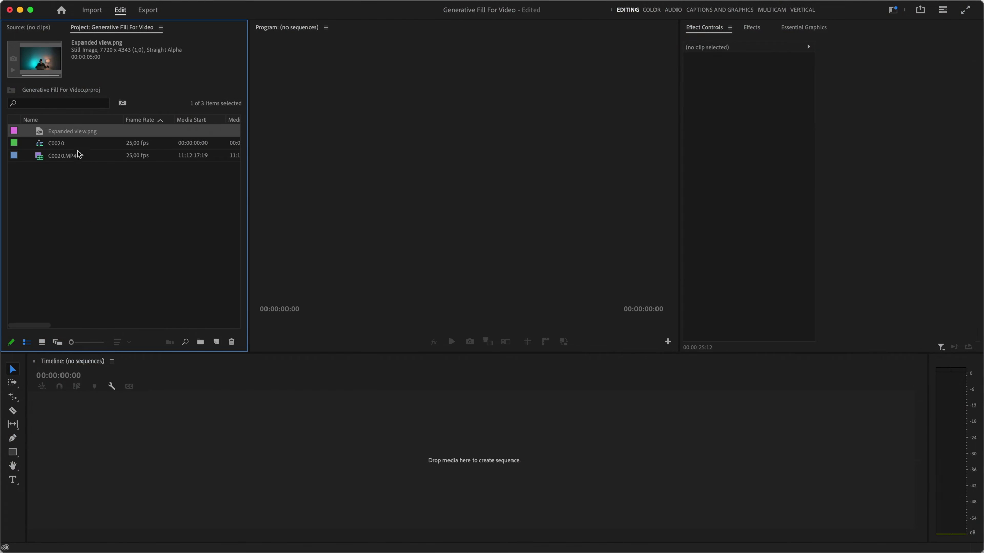
# Step: Create an Expanded view sequence from the still, stack C0020.MP4 above it, and stretch the still to about 25 seconds
pyautogui.moveTo(224, 346); pyautogui.dragTo(216, 342)
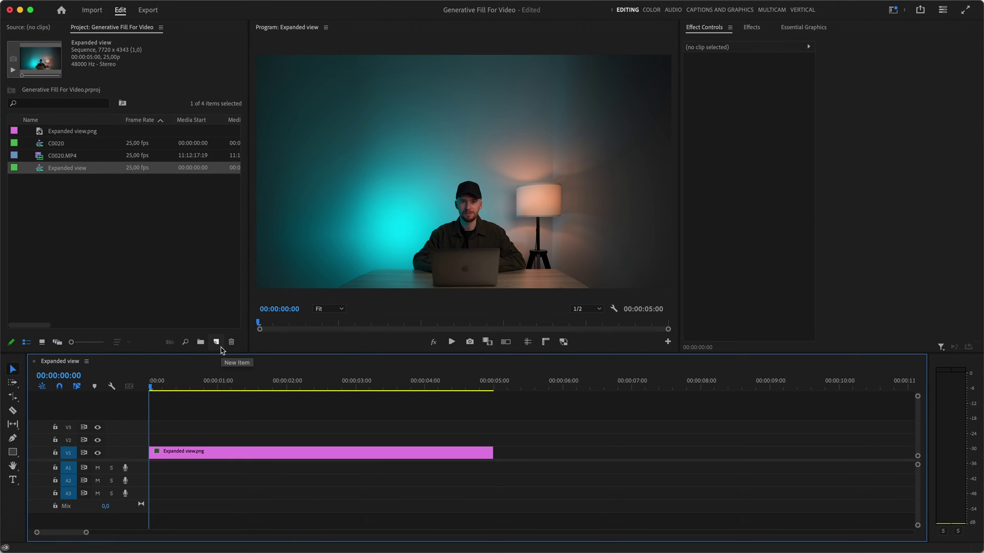
pyautogui.moveTo(86, 159); pyautogui.dragTo(146, 445)
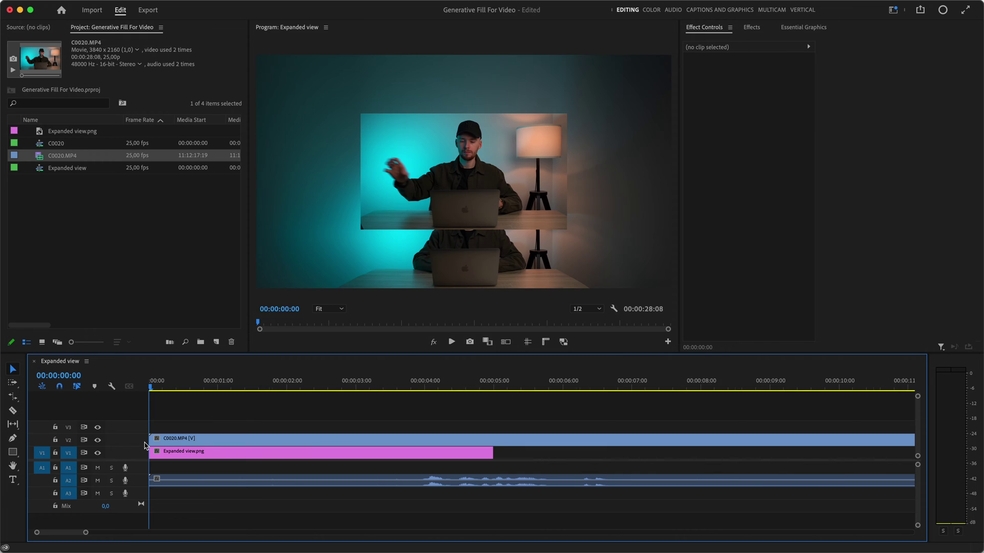
pyautogui.press('-')
pyautogui.press('-')
pyautogui.press('-')
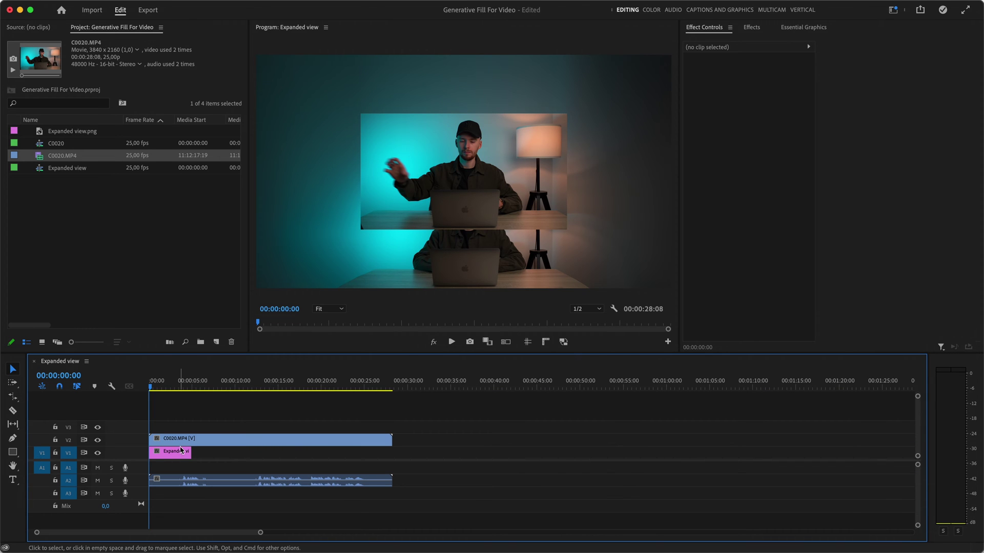
pyautogui.moveTo(190, 452); pyautogui.dragTo(392, 456)
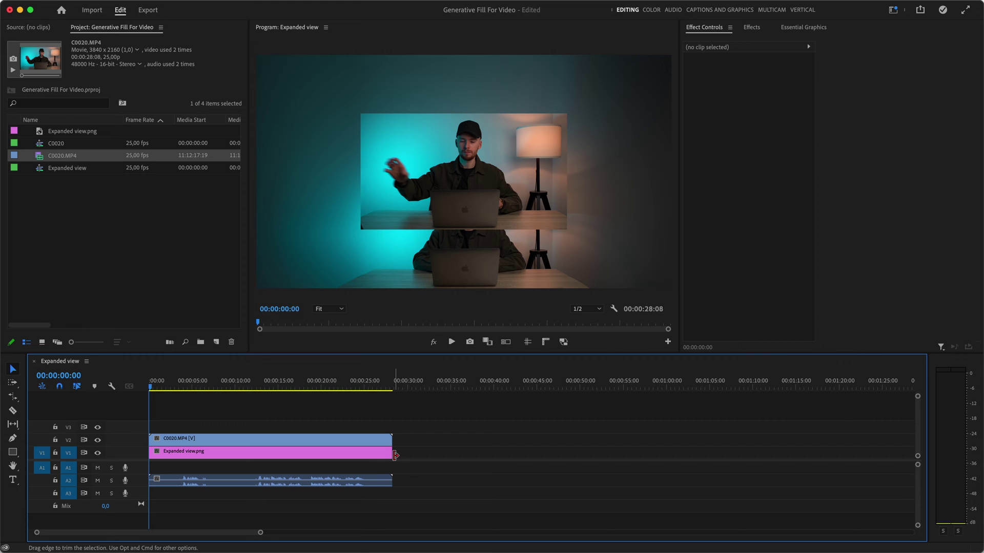
# Step: Move C0020.MP4's anchor point to its bottom edge and set Position Y to 4343
pyautogui.click(368, 385)
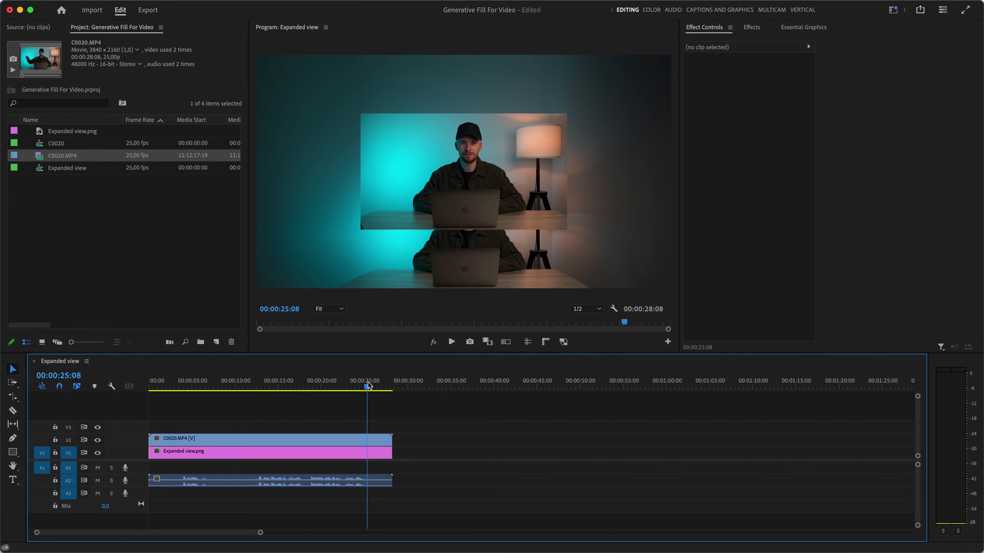
pyautogui.click(366, 443)
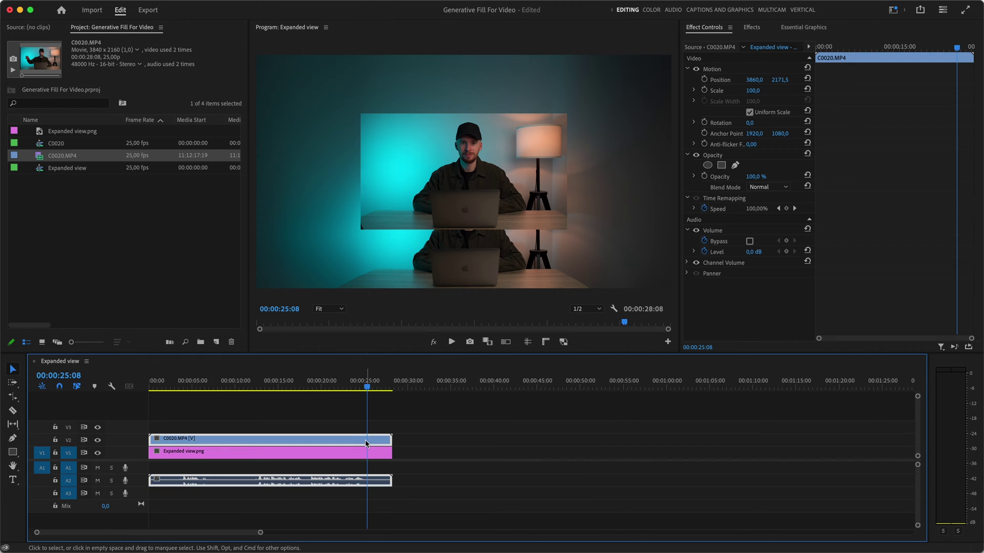
pyautogui.click(730, 70)
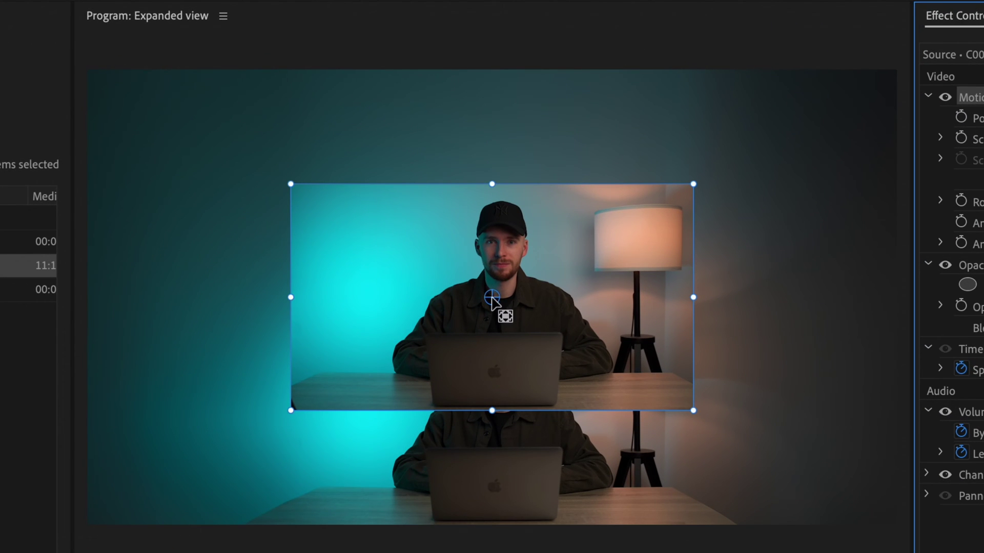
pyautogui.moveTo(493, 299); pyautogui.dragTo(493, 409)
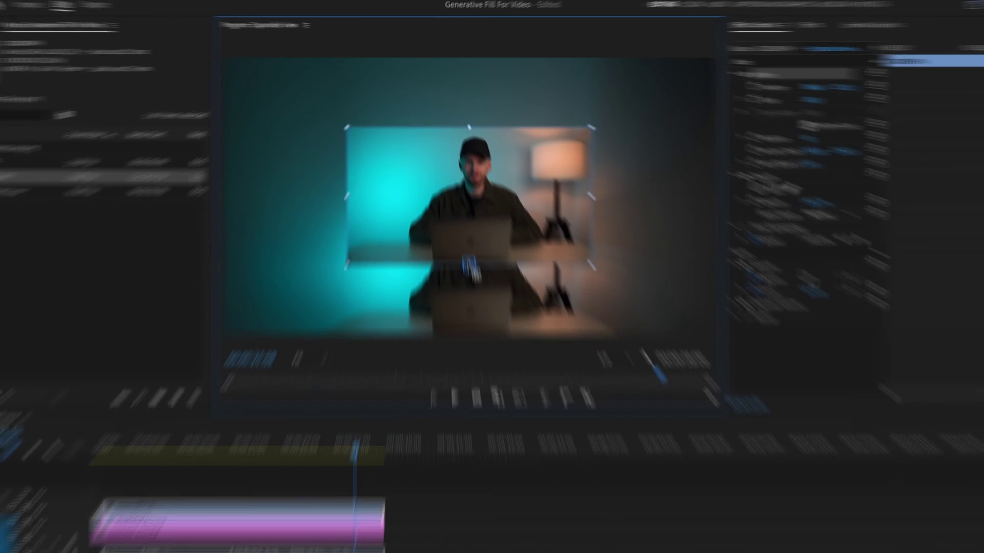
pyautogui.moveTo(469, 264); pyautogui.dragTo(469, 265)
pyautogui.click(783, 79)
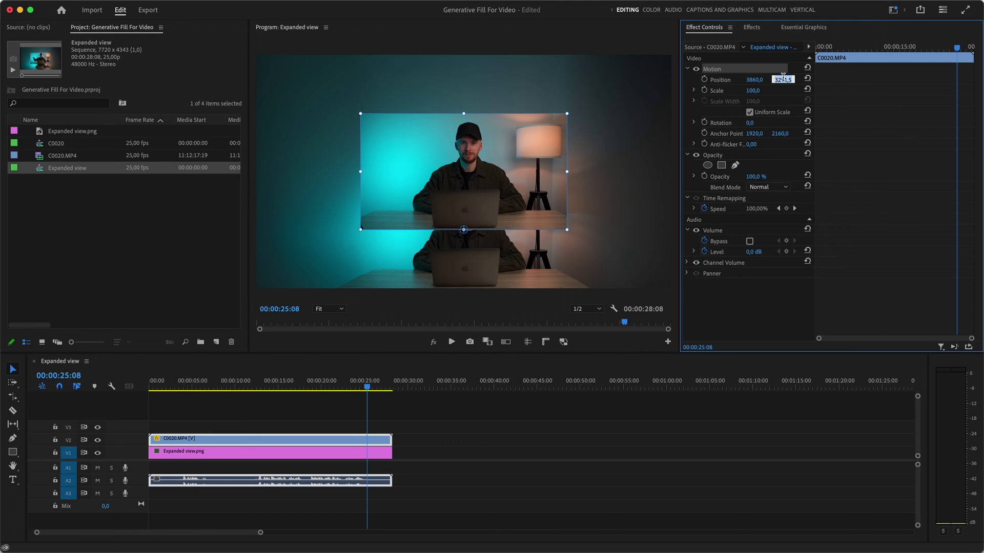
pyautogui.write('4343')
pyautogui.press('Return')
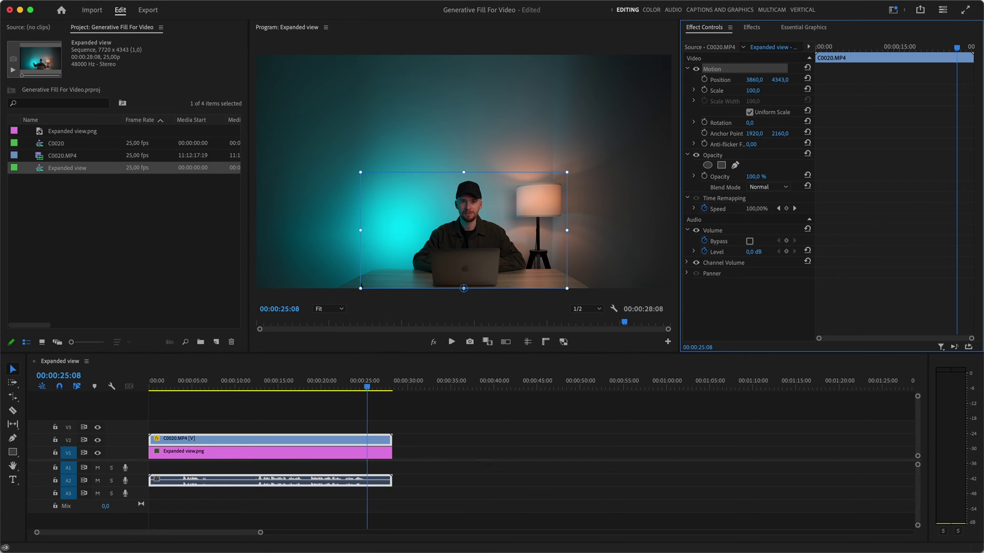
# Step: Draw a closed opacity pen mask around the presenter and raise its feather to 50
pyautogui.click(735, 165)
pyautogui.click(497, 178)
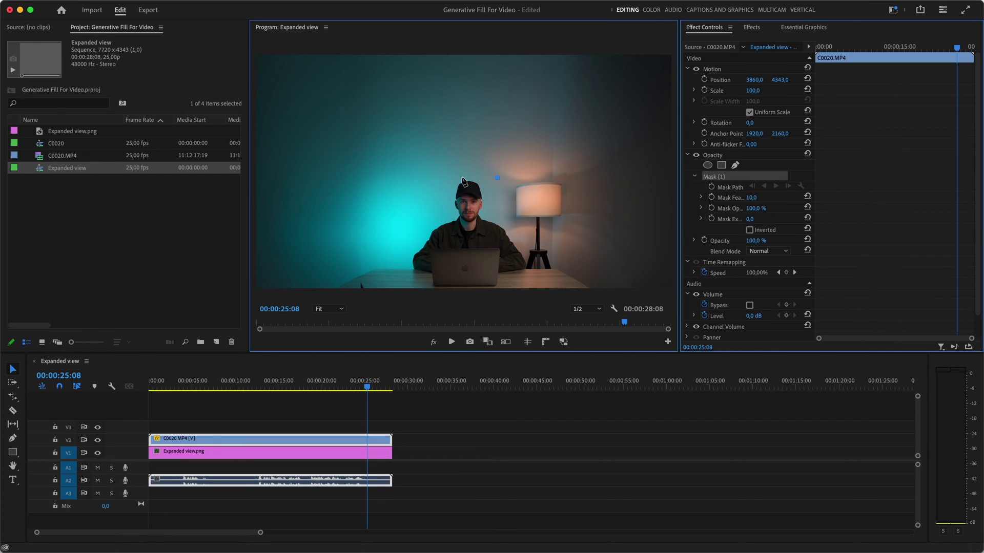
pyautogui.click(449, 177)
pyautogui.click(428, 204)
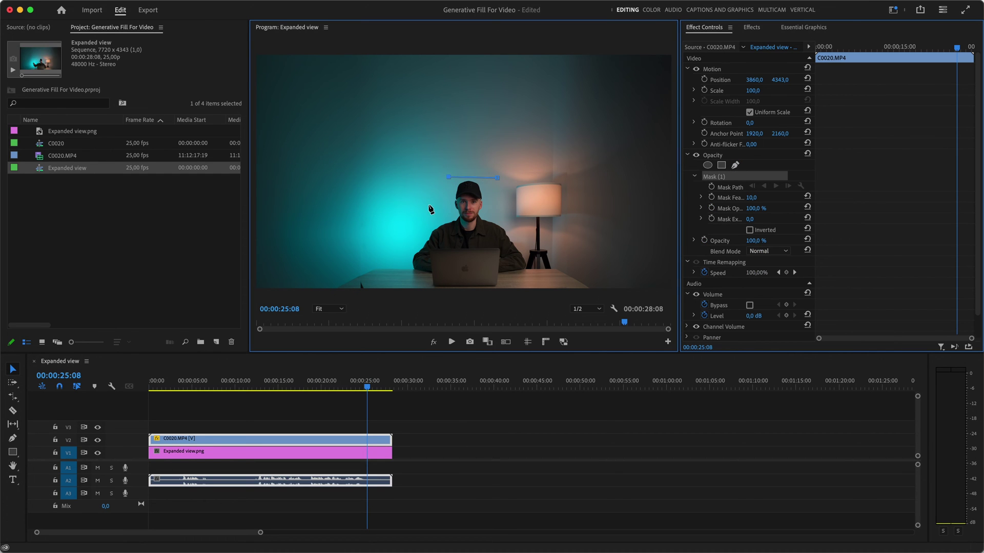
pyautogui.click(394, 250)
pyautogui.click(394, 281)
pyautogui.click(424, 286)
pyautogui.click(469, 289)
pyautogui.click(511, 286)
pyautogui.click(545, 274)
pyautogui.click(553, 227)
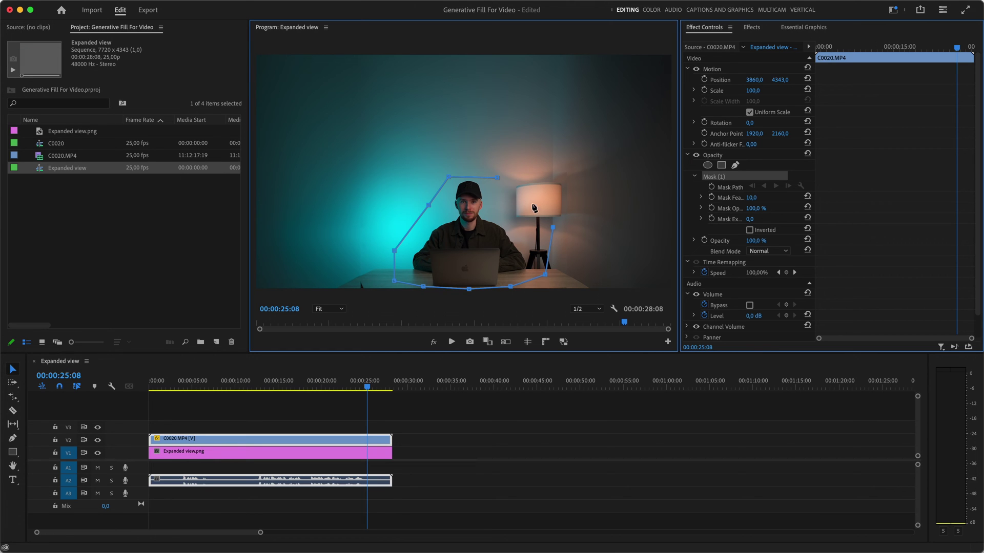
pyautogui.click(516, 195)
pyautogui.click(497, 177)
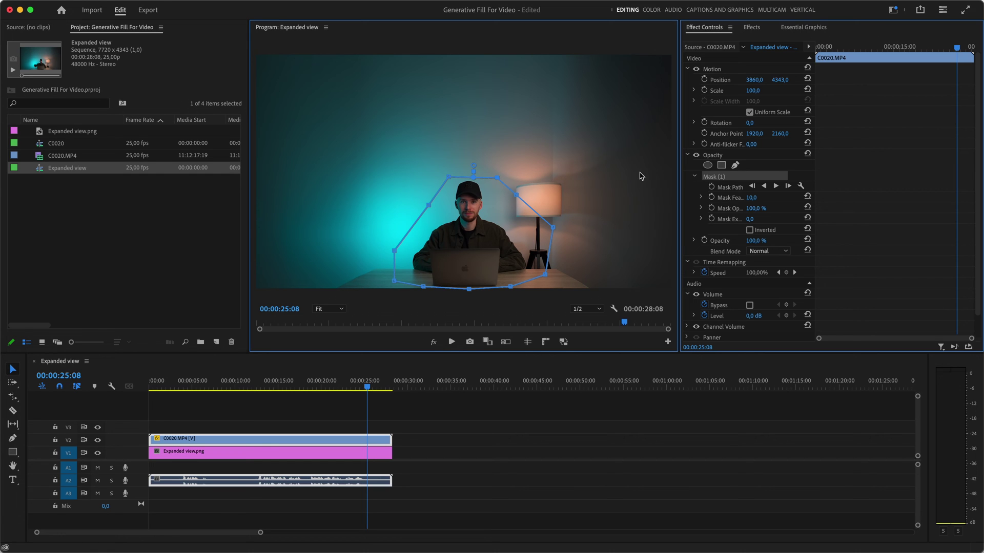
pyautogui.moveTo(751, 197); pyautogui.dragTo(761, 197)
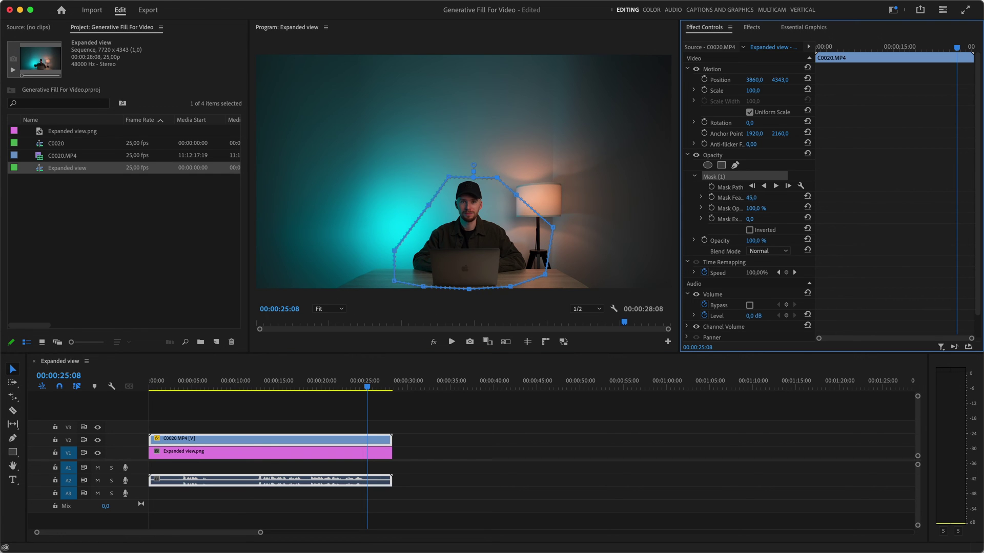
pyautogui.click(372, 404)
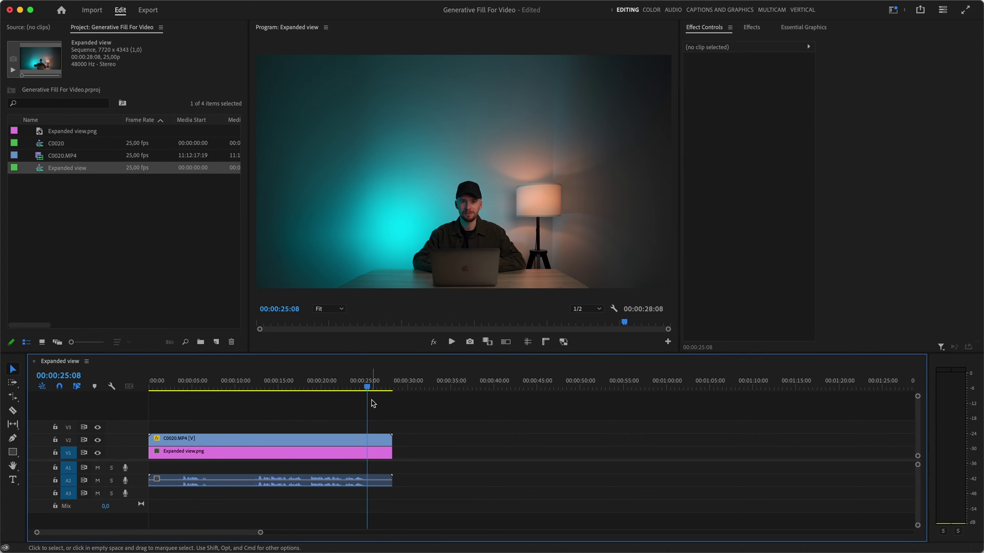
# Step: Razor all tracks at two points about five seconds apart
pyautogui.press('c')
pyautogui.click(258, 385)
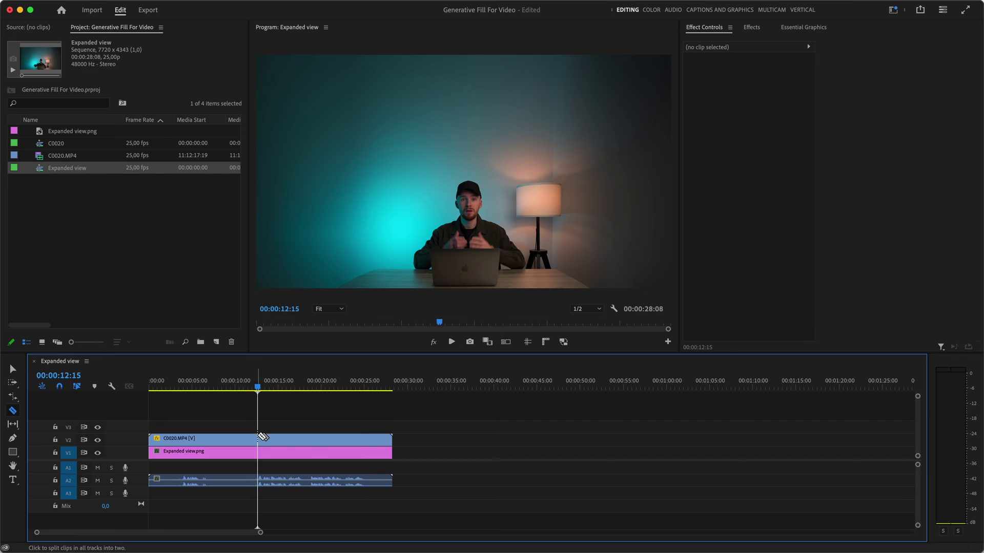
pyautogui.keyDown('shift'); pyautogui.click(258, 446); pyautogui.keyUp('shift')
pyautogui.keyDown('shift'); pyautogui.click(307, 446); pyautogui.keyUp('shift')
# Step: Delete the leading and trailing pieces, close the gap, and play the section from the start
pyautogui.press('v')
pyautogui.moveTo(351, 421); pyautogui.dragTo(317, 459)
pyautogui.press('Delete')
pyautogui.moveTo(241, 422); pyautogui.dragTo(174, 454)
pyautogui.press('Delete')
pyautogui.click(174, 455)
pyautogui.press('Delete')
pyautogui.press('Home')
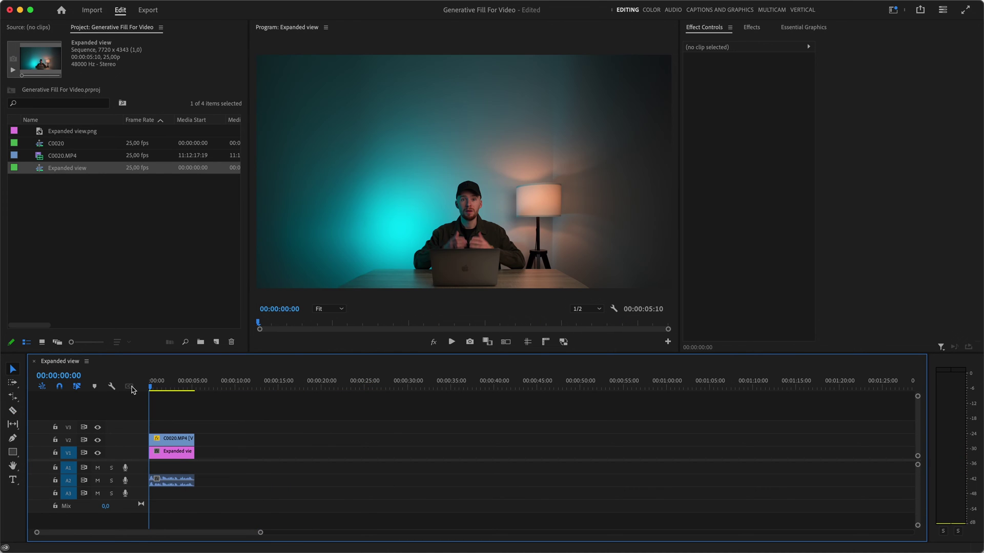
pyautogui.press('space')
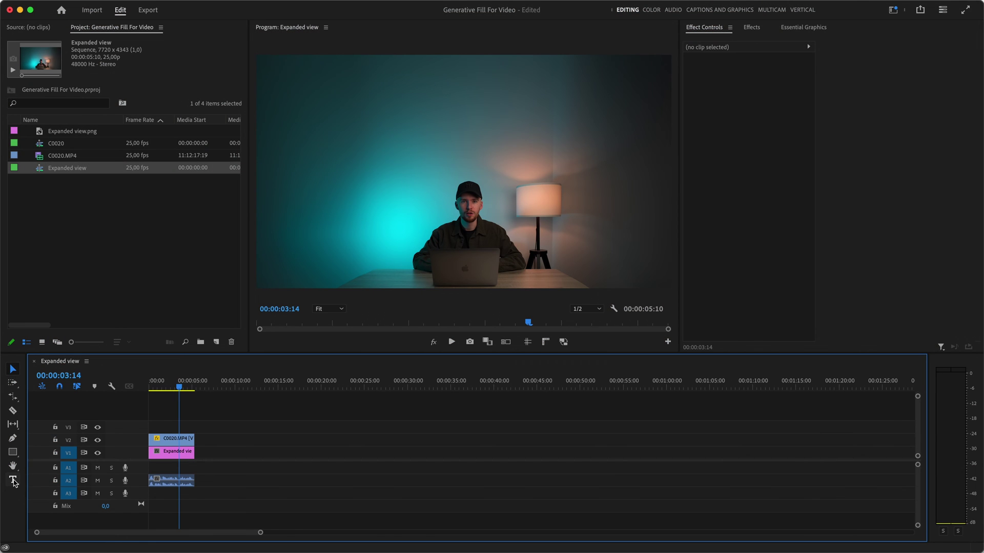
# Step: Add a large Bebas Neue title 'TO CREATE SOMETHING LIKE THIS' on V3, starting at 00:00:03:14
pyautogui.click(14, 481)
pyautogui.click(378, 121)
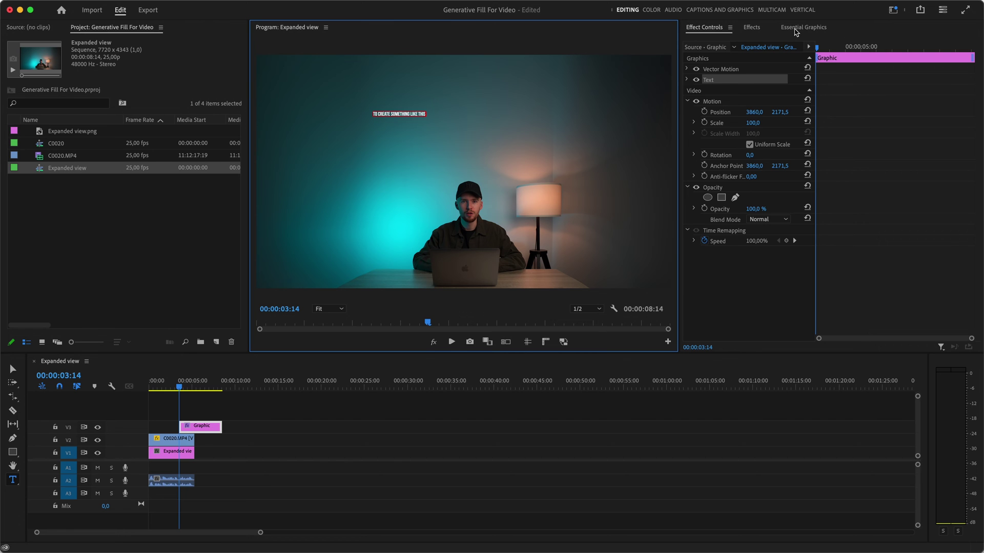
pyautogui.click(795, 28)
pyautogui.moveTo(813, 285); pyautogui.dragTo(850, 286)
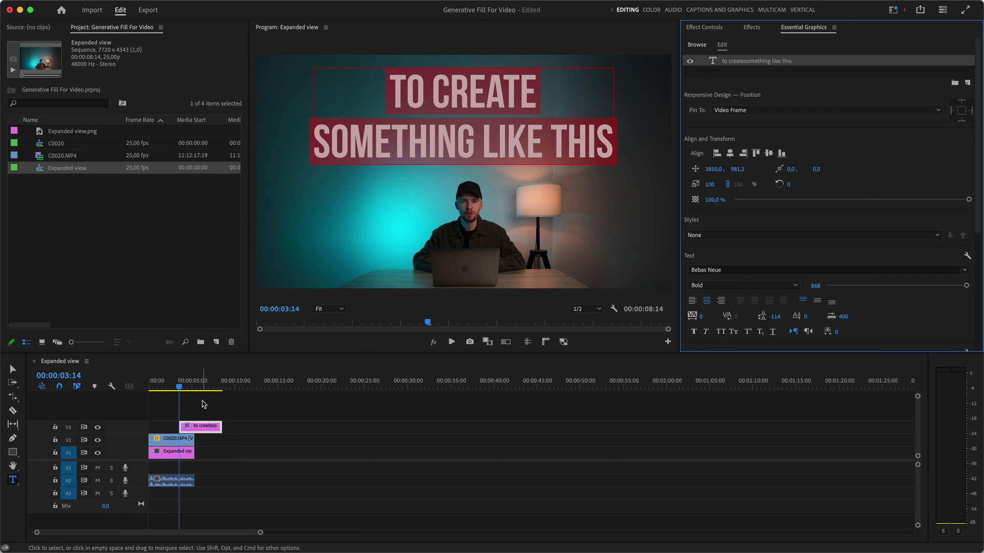
pyautogui.moveTo(180, 426); pyautogui.dragTo(191, 426)
# Step: Zoom the timeline in and split the V3 title clip at each word into five pieces
pyautogui.press('=')
pyautogui.press('=')
pyautogui.press('=')
pyautogui.press('=')
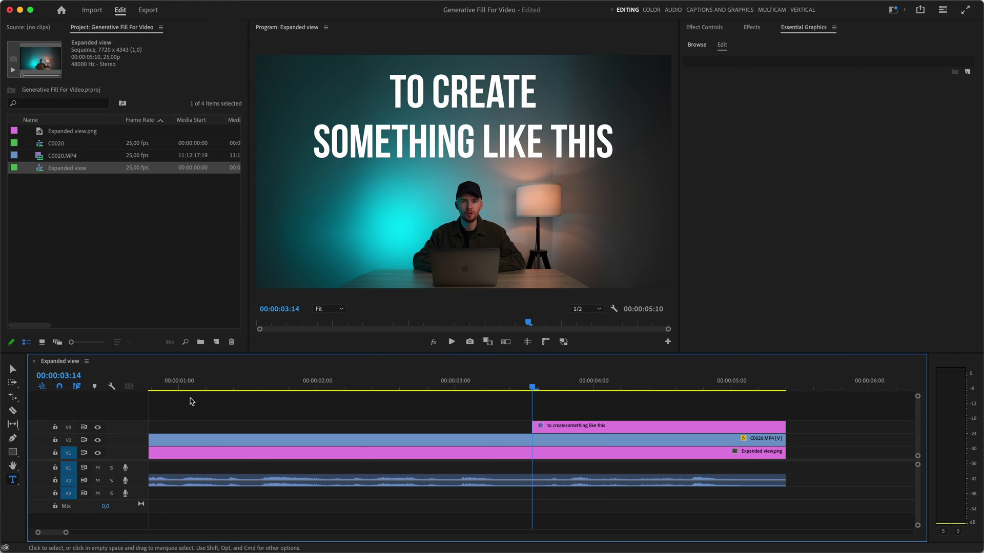
pyautogui.press('v')
pyautogui.press('space')
pyautogui.press('super+k')
pyautogui.press('super+k')
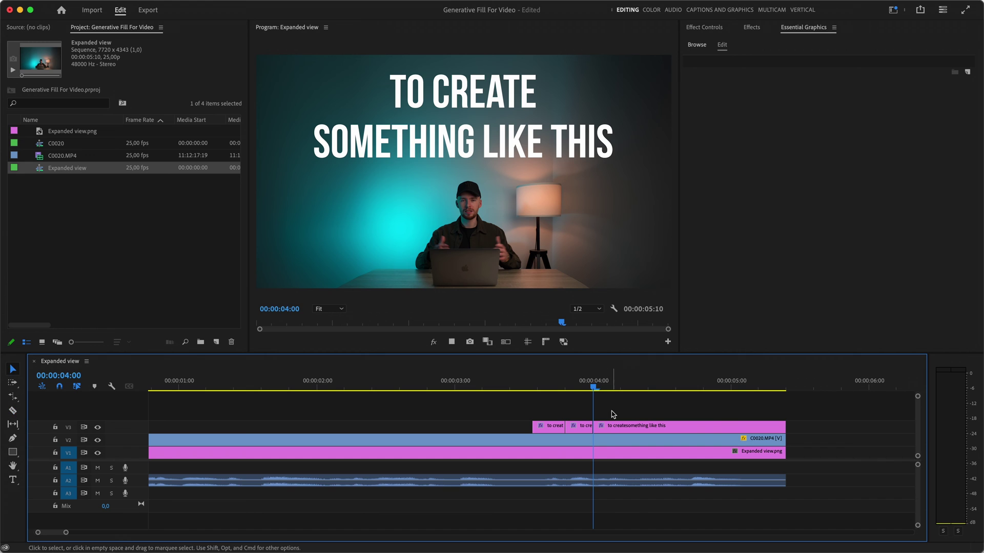
pyautogui.press('super+k')
pyautogui.press('super+k')
pyautogui.click(543, 387)
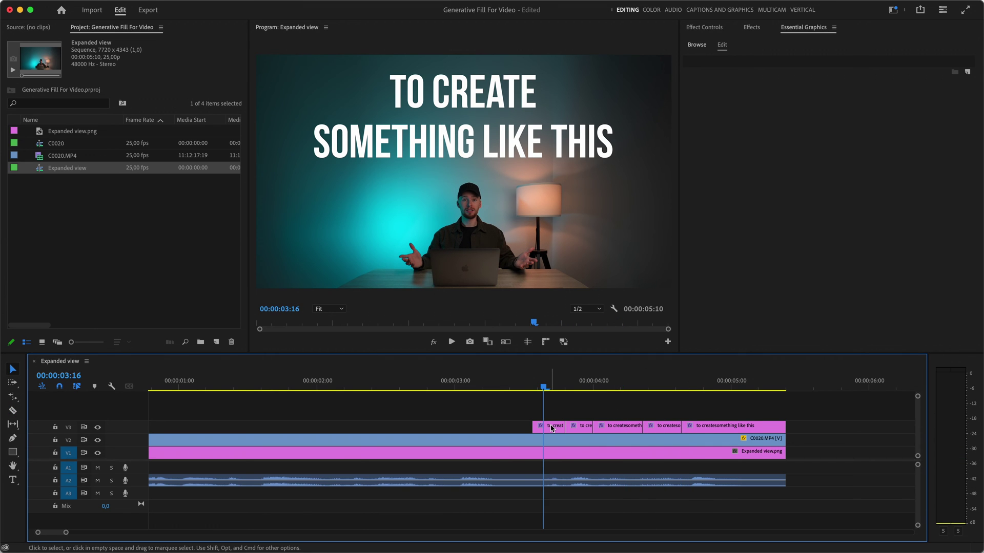
# Step: Mask the first title piece so only the word 'TO' shows
pyautogui.click(552, 428)
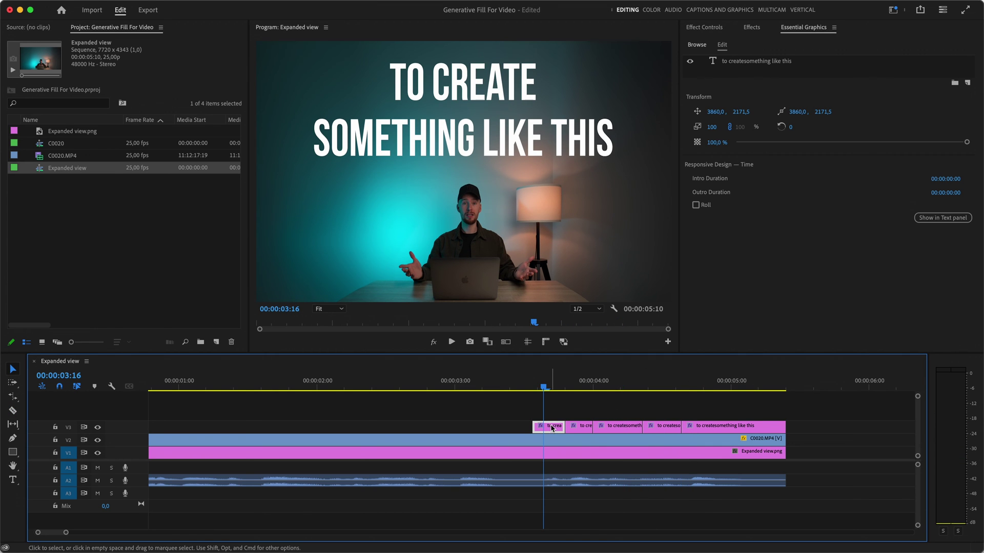
pyautogui.click(706, 31)
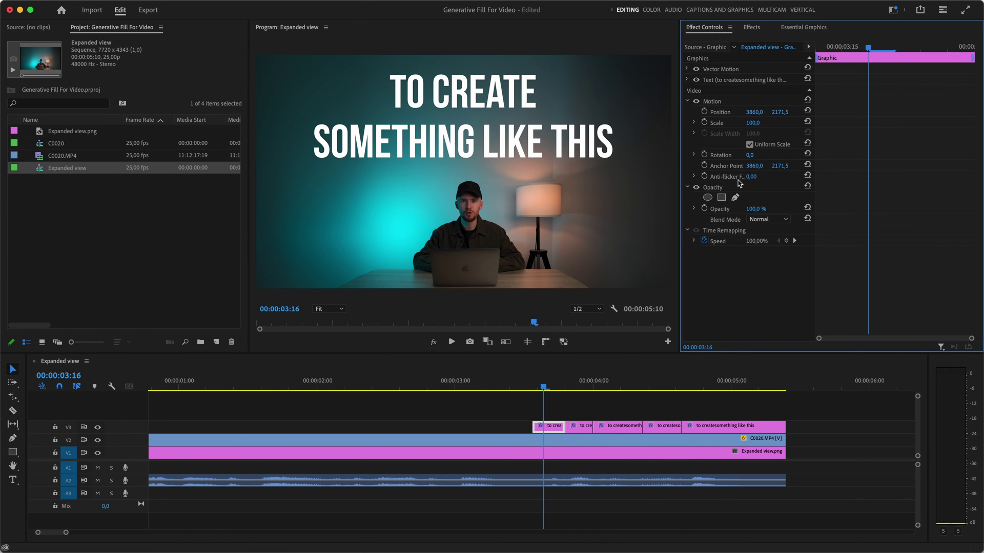
pyautogui.click(707, 197)
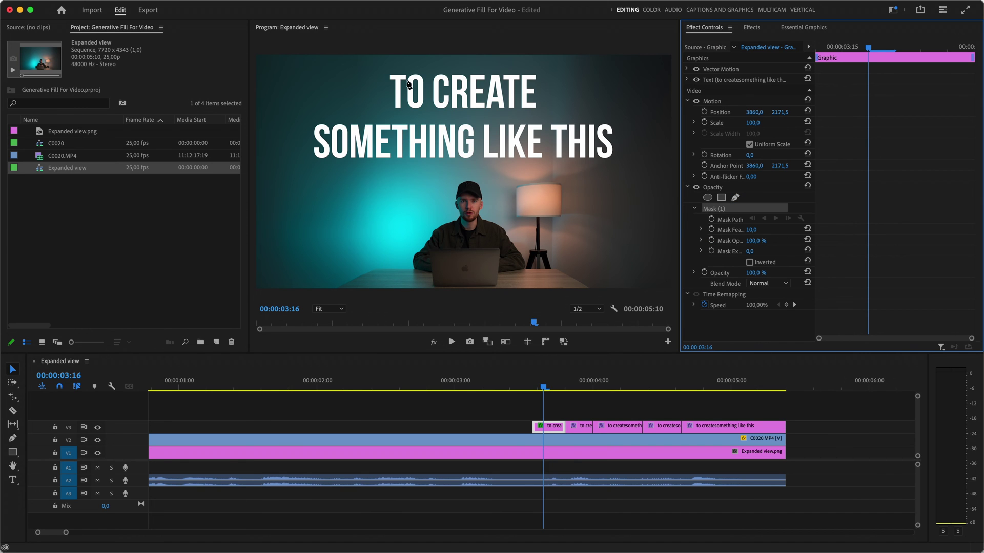
pyautogui.click(382, 68)
pyautogui.click(429, 67)
pyautogui.click(428, 116)
pyautogui.click(382, 115)
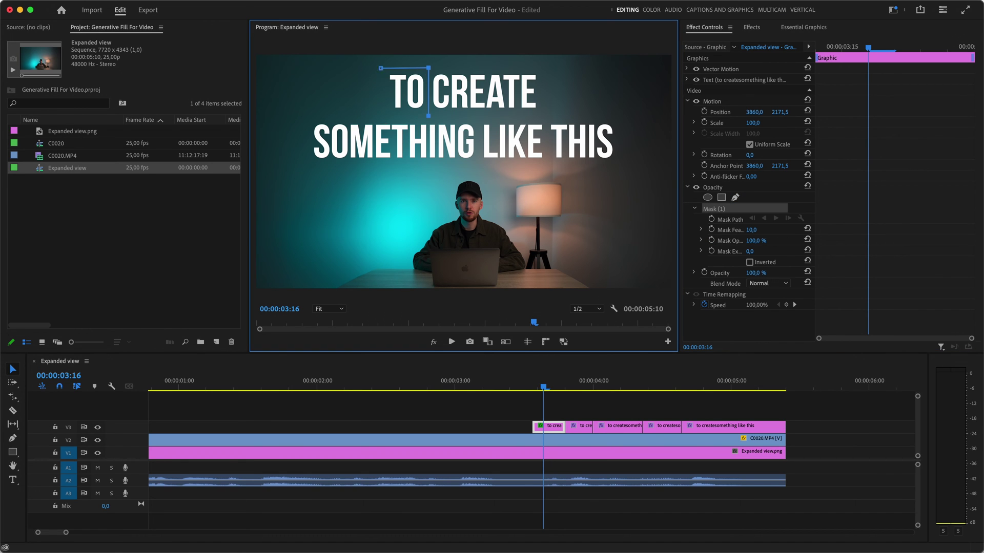
pyautogui.click(382, 68)
# Step: Mask the second title piece to reveal 'TO CREATE'
pyautogui.click(576, 388)
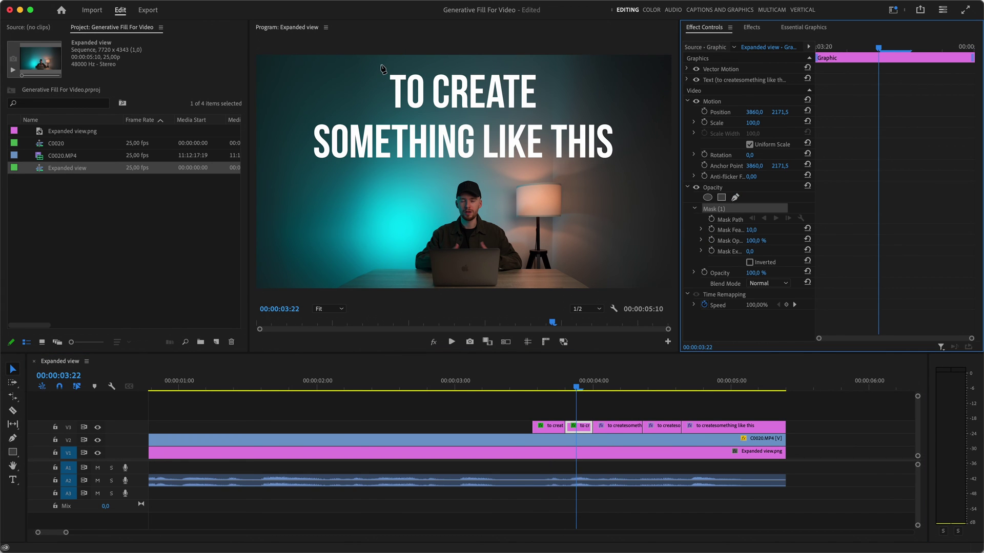
pyautogui.click(549, 119)
pyautogui.click(381, 115)
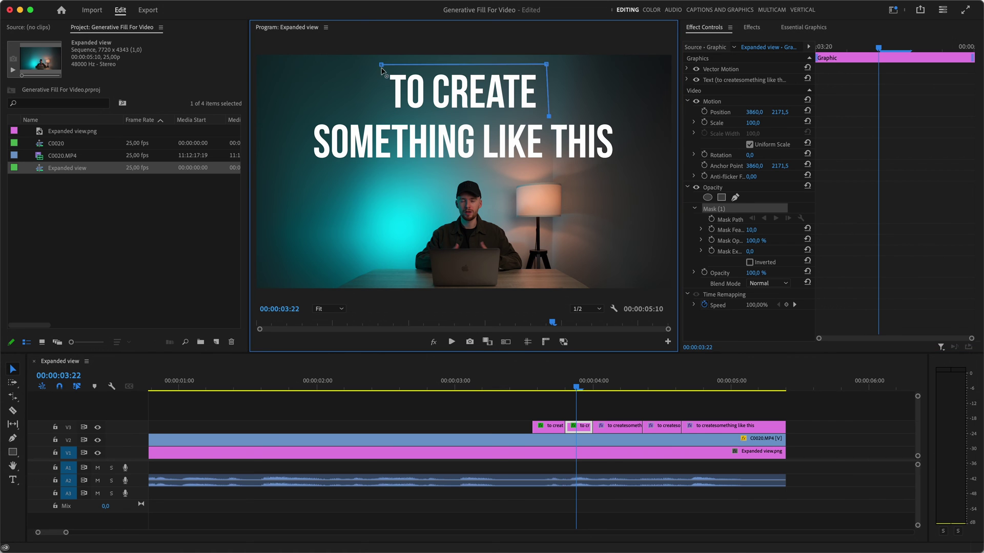
pyautogui.click(381, 66)
# Step: Inspect the third piece's mask and play through the word-by-word title build
pyautogui.click(615, 384)
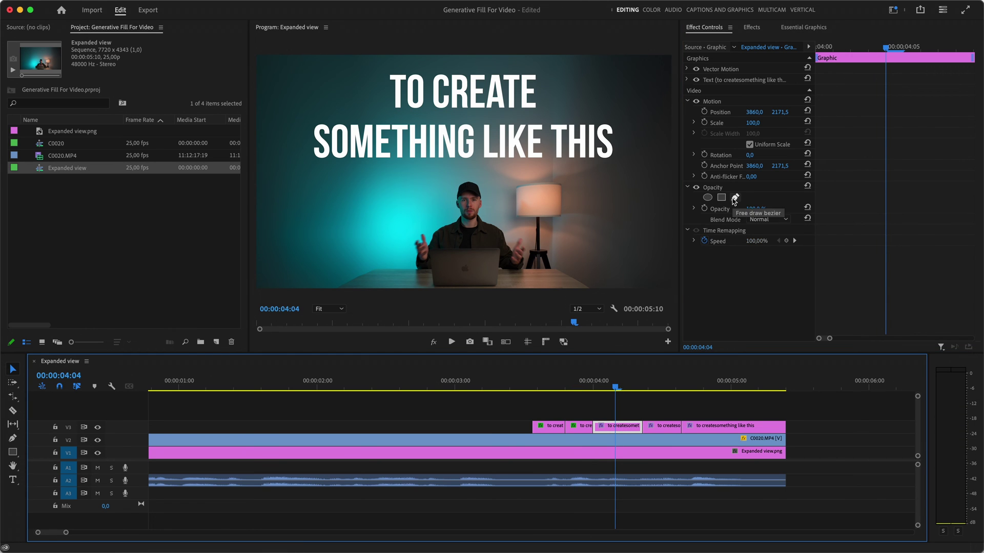
pyautogui.click(717, 209)
pyautogui.click(478, 117)
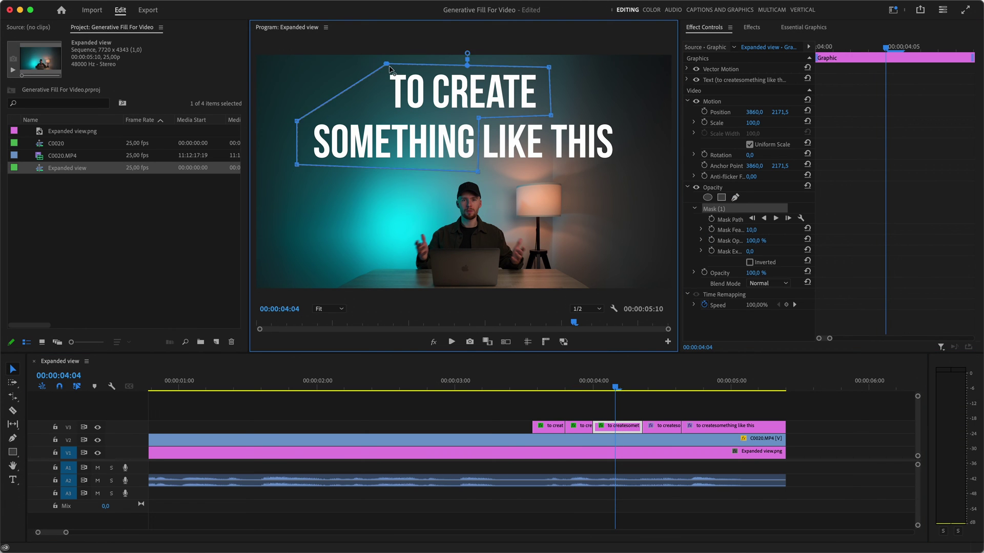
pyautogui.press('space')
pyautogui.press('space')
pyautogui.click(487, 396)
pyautogui.press('space')
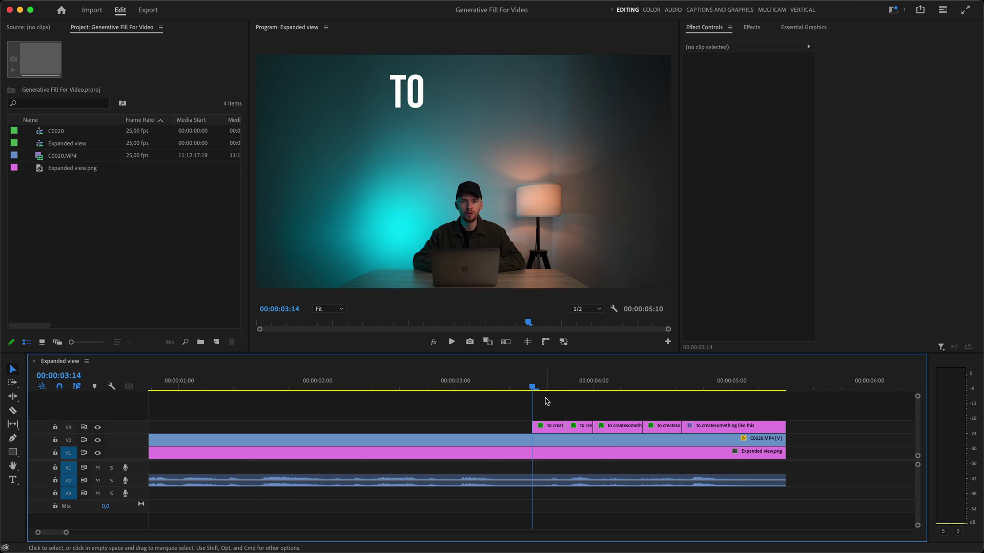
# Step: Show guides and nest the presenter and background clips into Nested Sequence 01
pyautogui.click(527, 342)
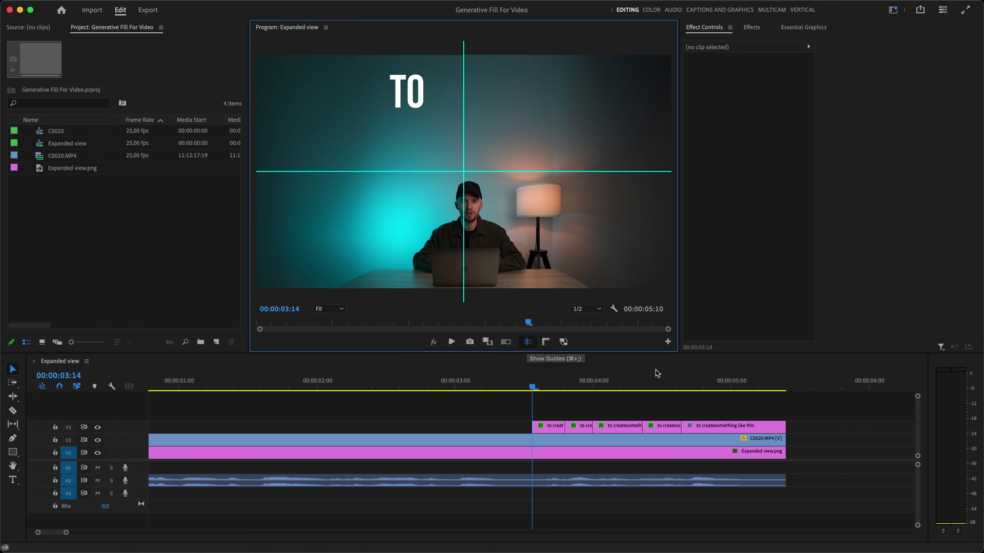
pyautogui.moveTo(798, 443); pyautogui.dragTo(743, 461)
pyautogui.rightClick(718, 459)
pyautogui.click(743, 231)
pyautogui.click(515, 293)
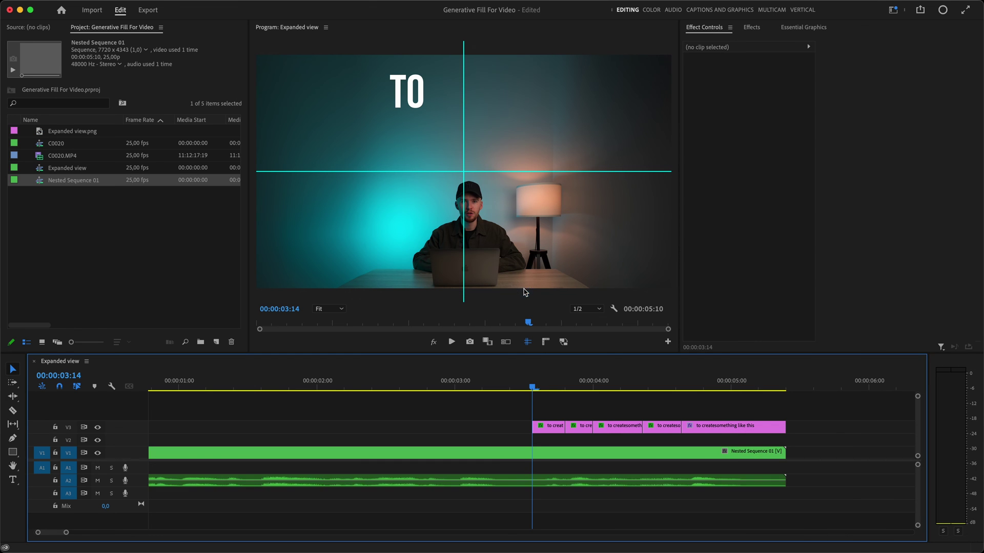
# Step: Shift the nested clip slightly left to Position X 3766
pyautogui.click(757, 90)
pyautogui.moveTo(758, 81); pyautogui.dragTo(738, 80)
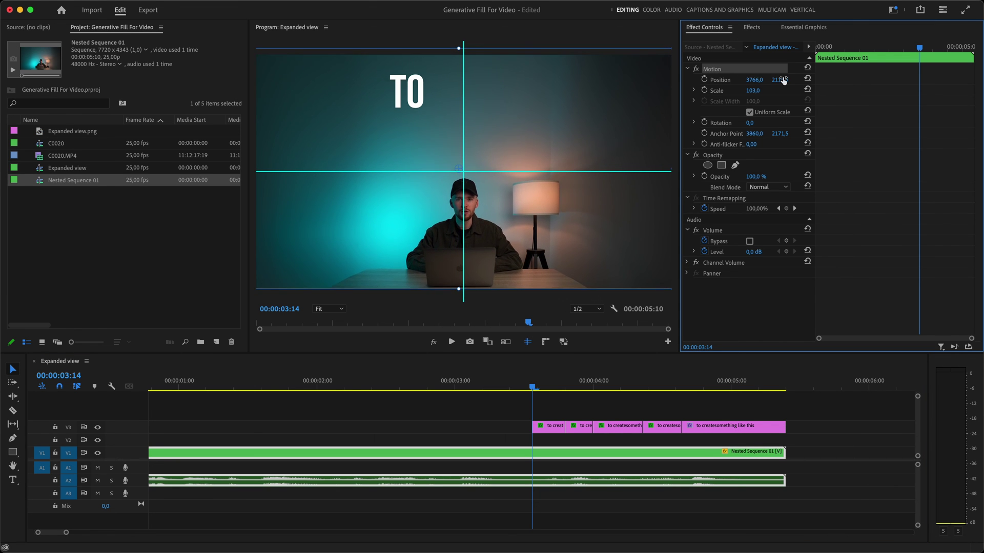
pyautogui.click(572, 411)
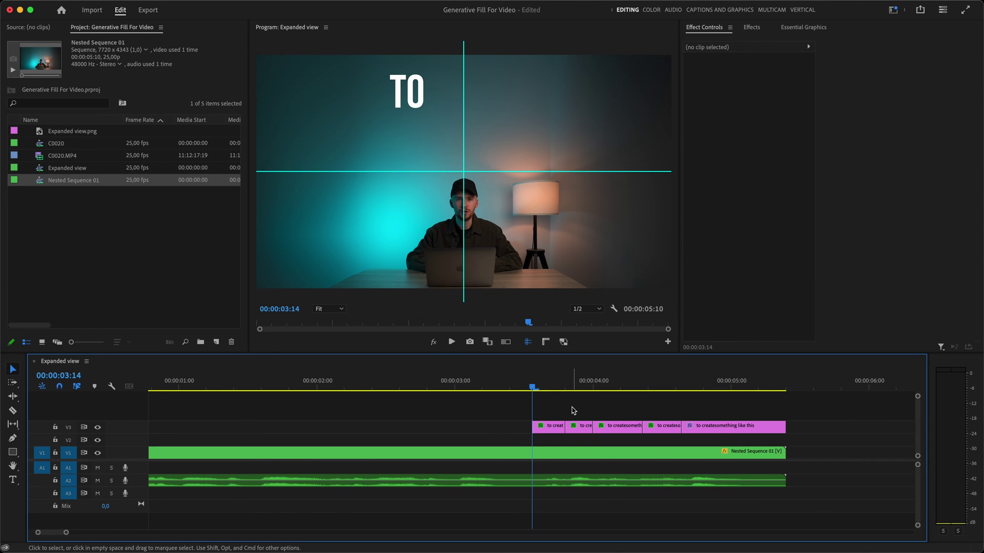
# Step: Create Sequence 11 with Custom settings at 3840x2160 and 25 fps
pyautogui.click(216, 342)
pyautogui.click(238, 358)
pyautogui.click(385, 83)
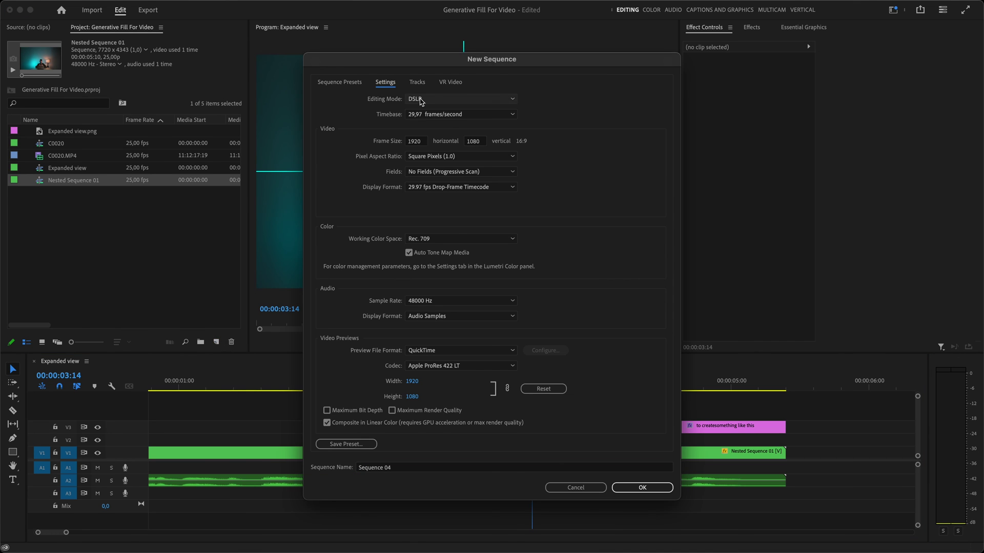
pyautogui.click(425, 99)
pyautogui.click(425, 110)
pyautogui.click(421, 144)
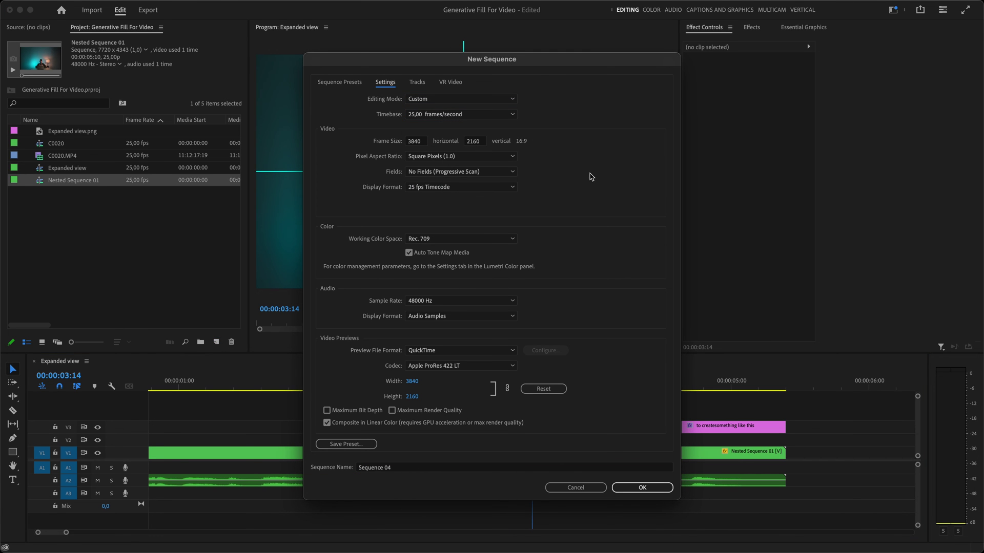
pyautogui.click(642, 487)
# Step: Place the Expanded view sequence in Sequence 11 and set it to frame size
pyautogui.click(82, 169)
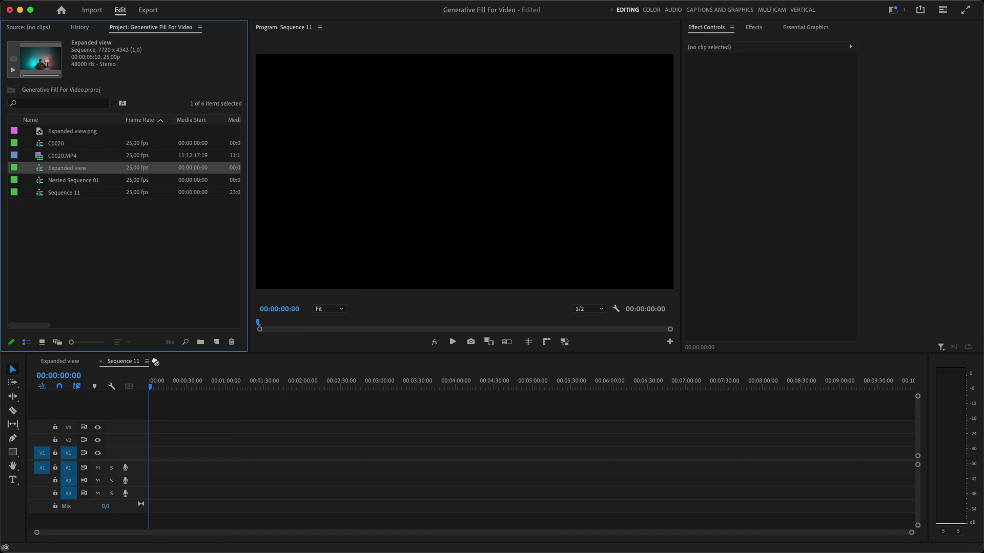
pyautogui.moveTo(155, 362); pyautogui.dragTo(151, 449)
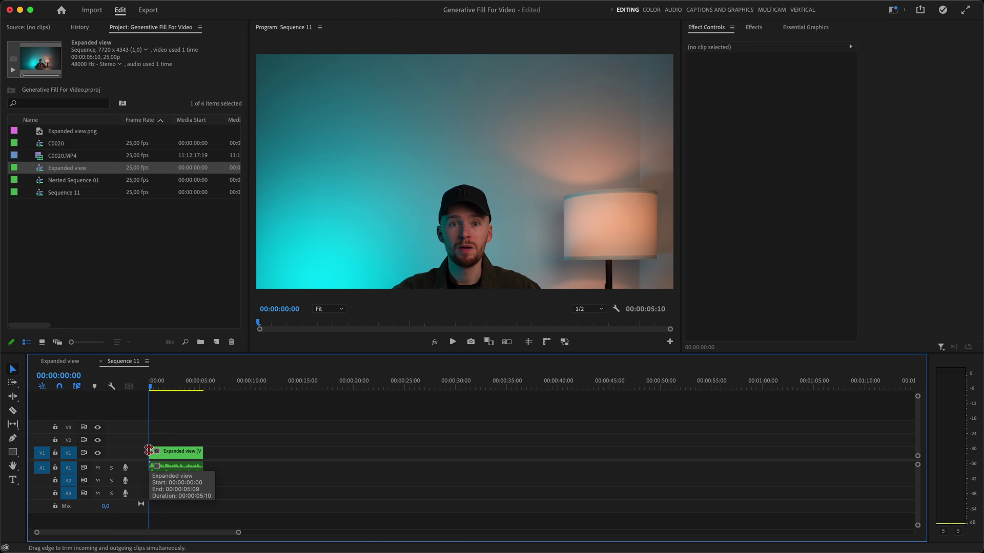
pyautogui.rightClick(183, 453)
pyautogui.scroll(-10, 216, 460)
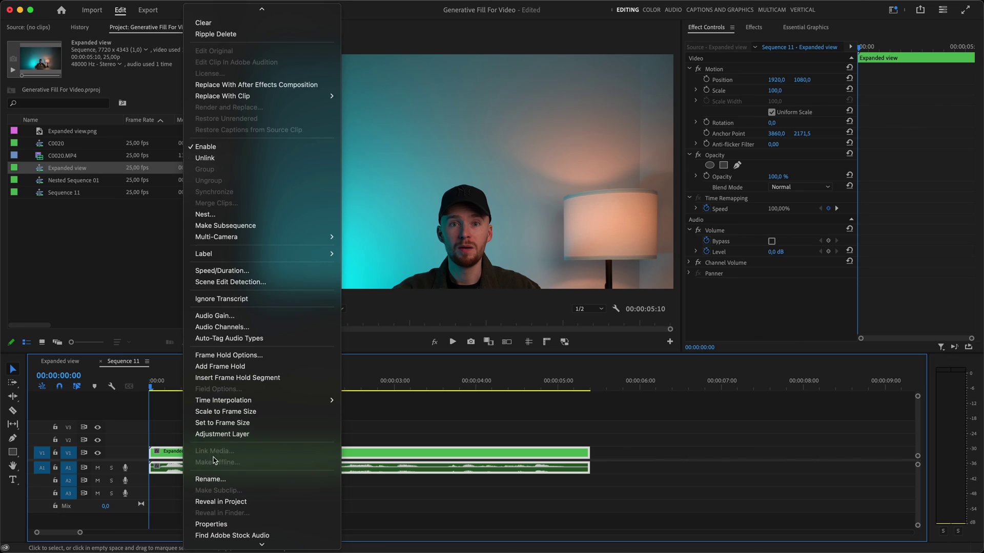
pyautogui.click(234, 423)
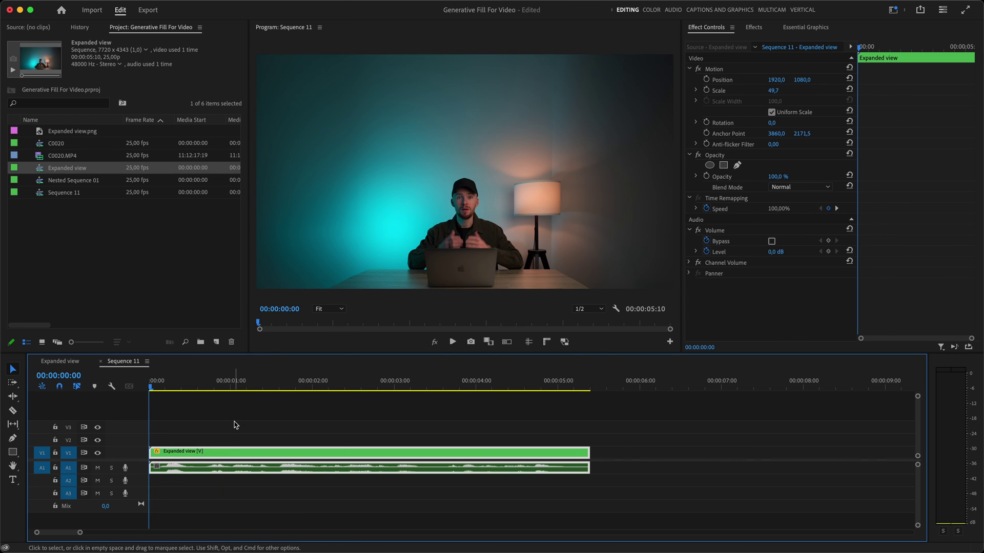
# Step: Add an adjustment layer on V2 spanning the full Expanded view clip
pyautogui.click(216, 341)
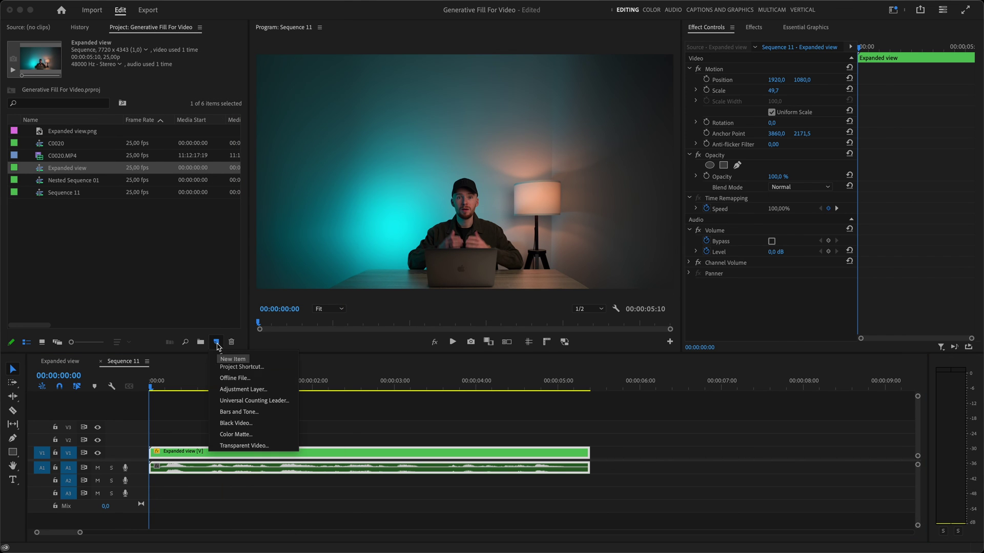
pyautogui.click(241, 388)
pyautogui.click(554, 317)
pyautogui.moveTo(88, 134); pyautogui.dragTo(153, 439)
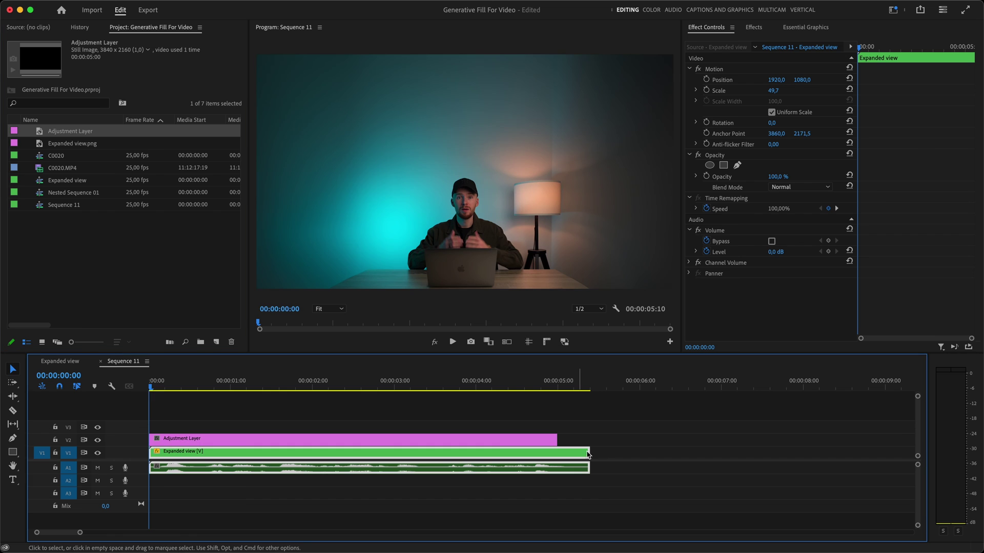
pyautogui.moveTo(553, 439); pyautogui.dragTo(589, 439)
# Step: Apply the Distort > Transform effect to the adjustment layer
pyautogui.click(753, 26)
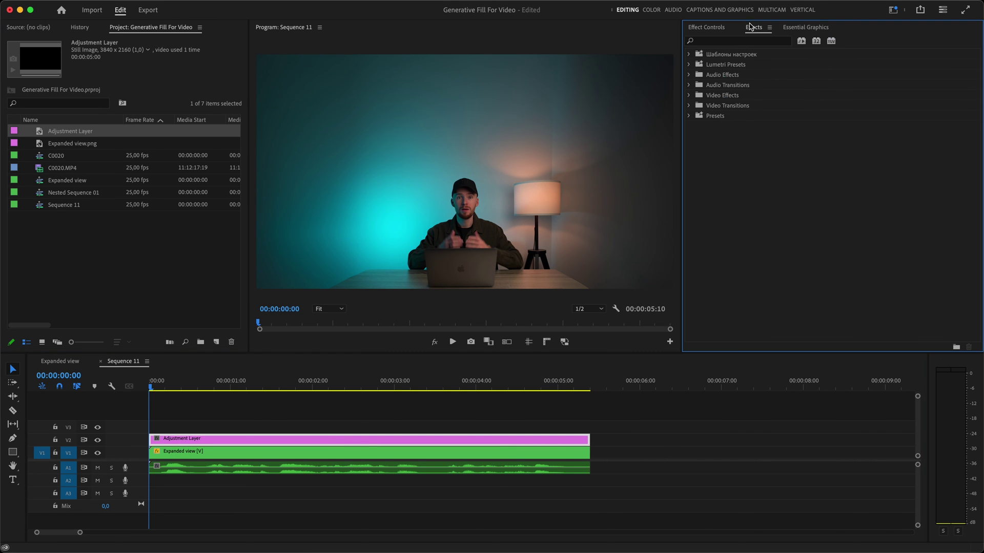
pyautogui.click(728, 41)
pyautogui.write('transform')
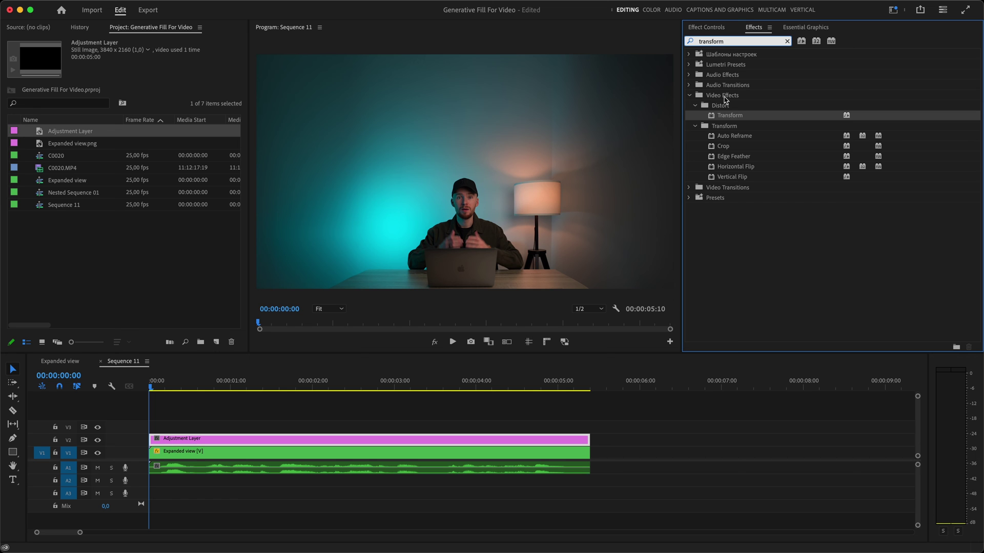
pyautogui.click(723, 119)
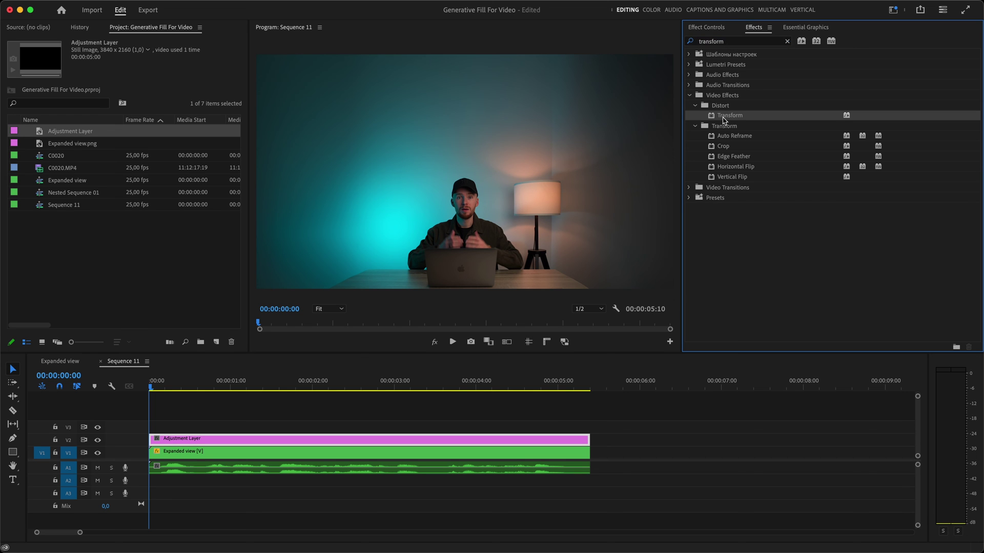
pyautogui.click(707, 27)
pyautogui.scroll(-3, 900, 191)
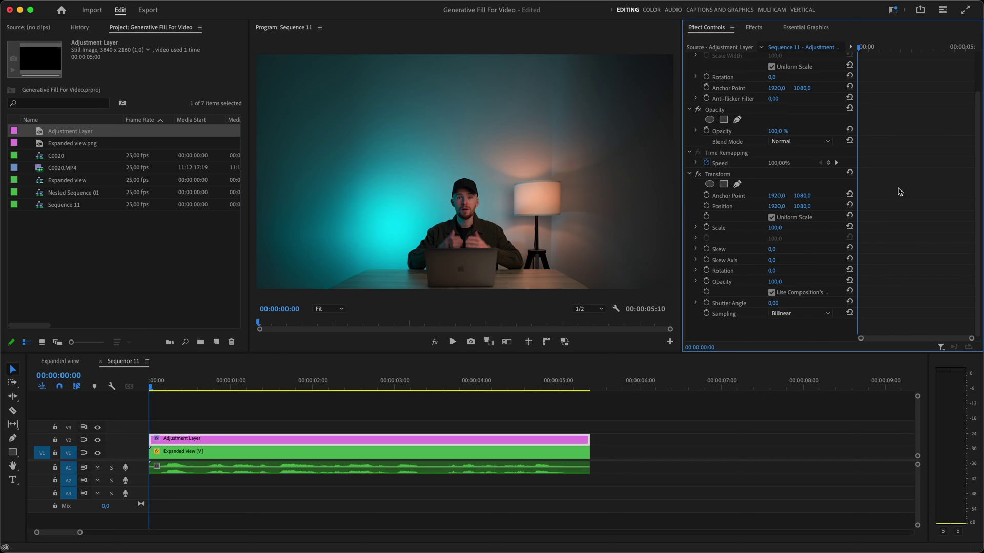
# Step: Keyframe Transform Position and Scale at 03:16, then set Scale 296 and Position Y -57 at 03:08
pyautogui.click(448, 390)
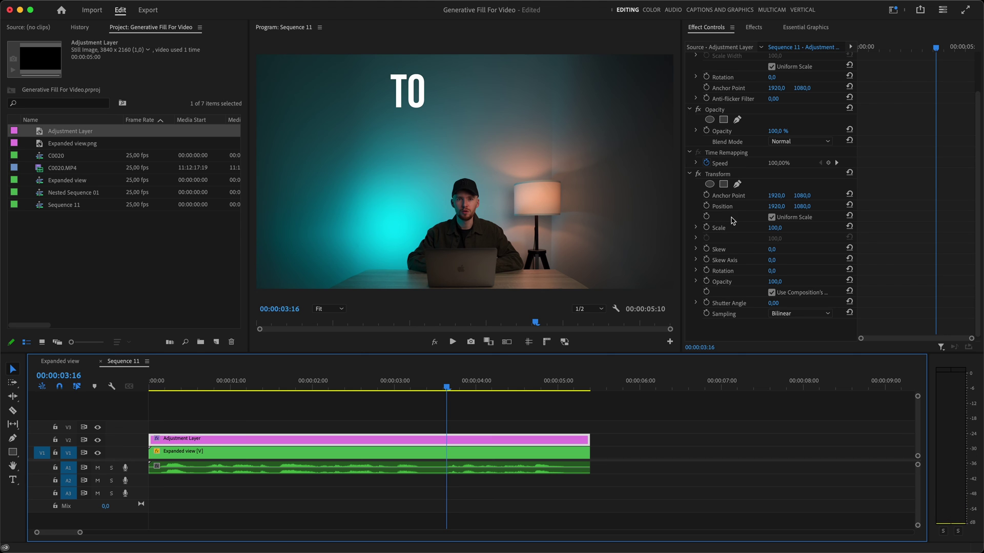
pyautogui.click(707, 206)
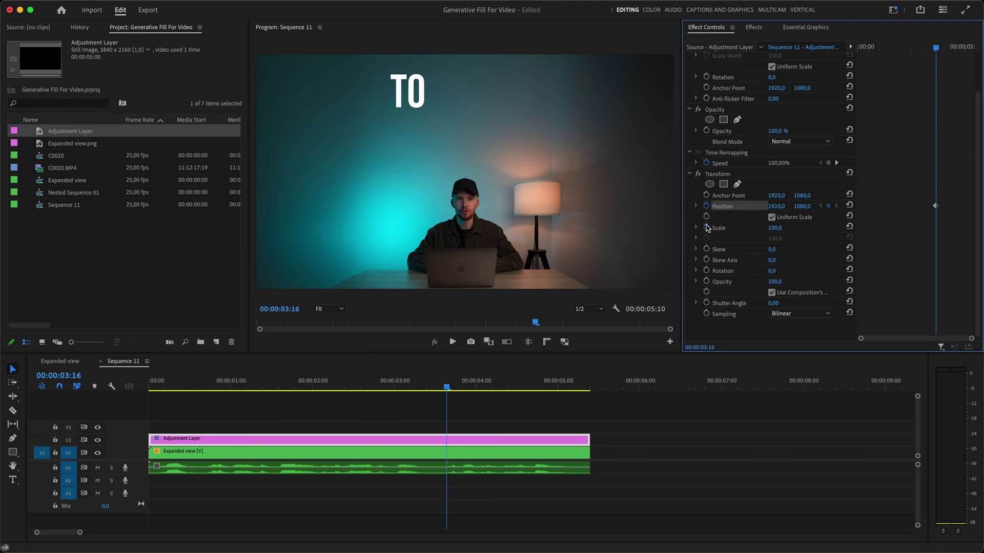
pyautogui.moveTo(446, 390); pyautogui.dragTo(420, 389)
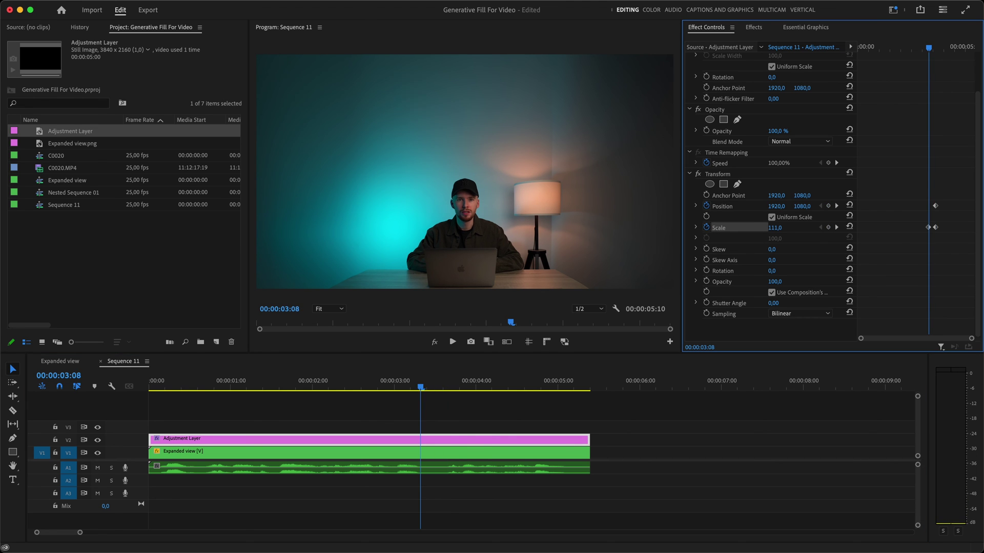
pyautogui.moveTo(775, 228); pyautogui.dragTo(805, 206)
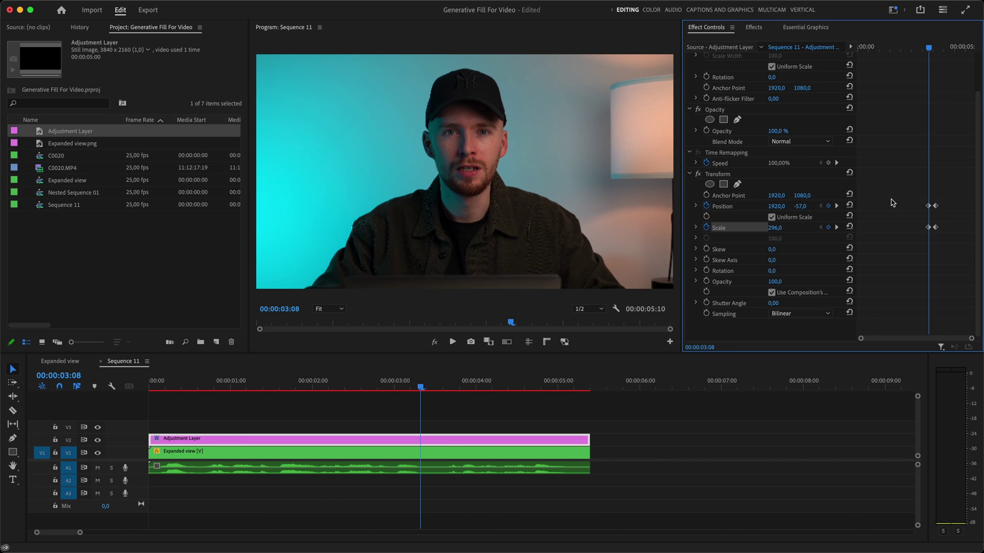
# Step: Ease out the 03:08 keyframes, ease in the 03:16 ones, and use a 180° shutter angle
pyautogui.moveTo(926, 220); pyautogui.dragTo(929, 231)
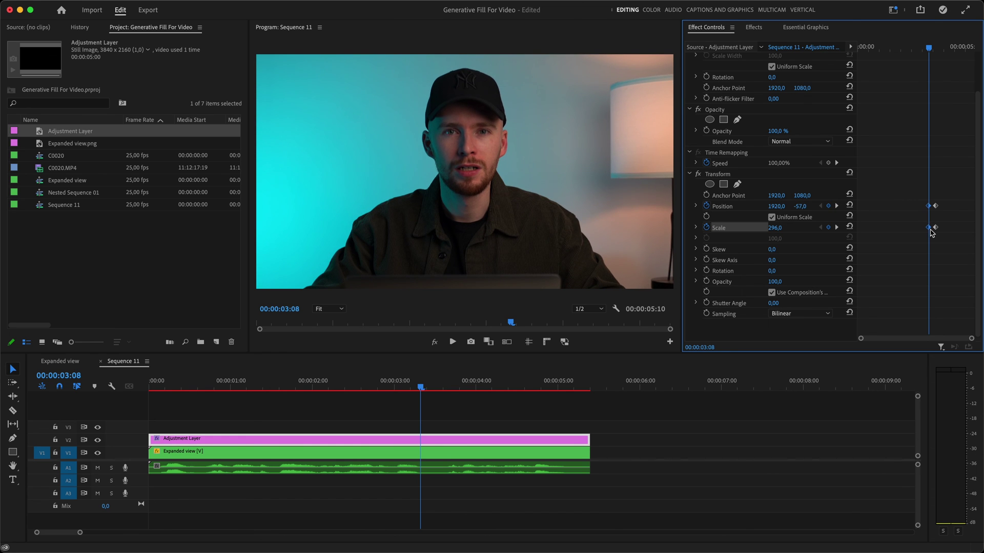
pyautogui.rightClick(930, 231)
pyautogui.moveTo(902, 328)
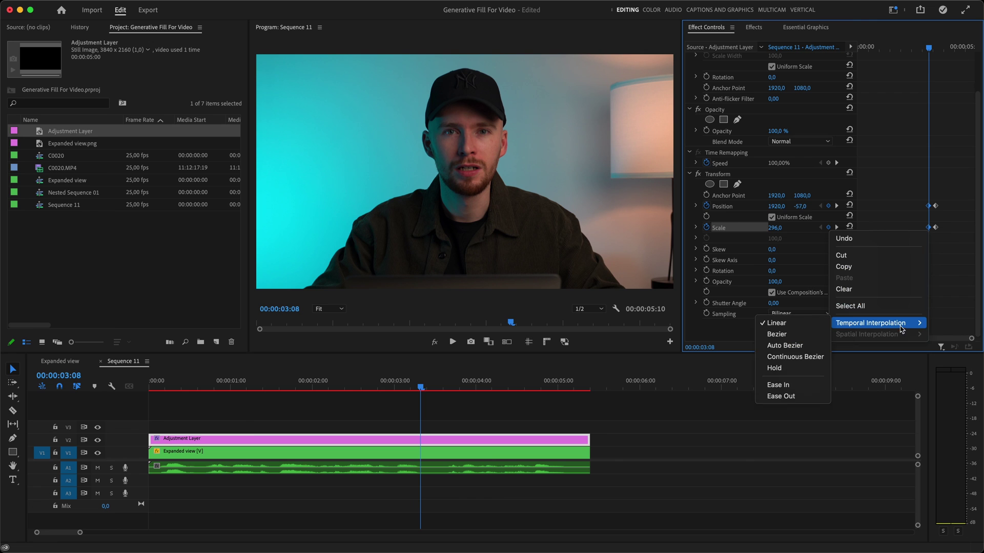
pyautogui.click(803, 396)
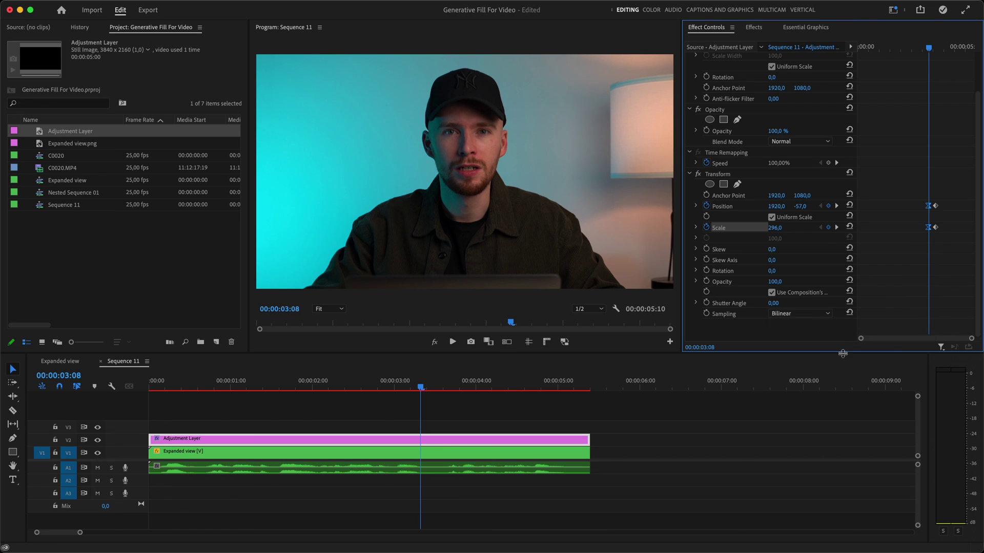
pyautogui.rightClick(937, 230)
pyautogui.moveTo(878, 325)
pyautogui.click(816, 388)
pyautogui.moveTo(680, 299); pyautogui.dragTo(579, 300)
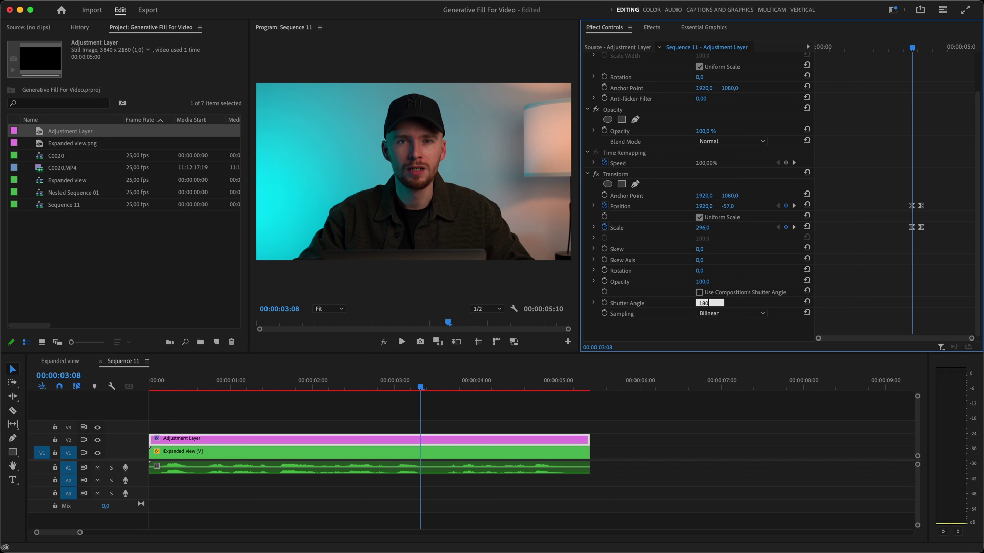
pyautogui.press('Return')
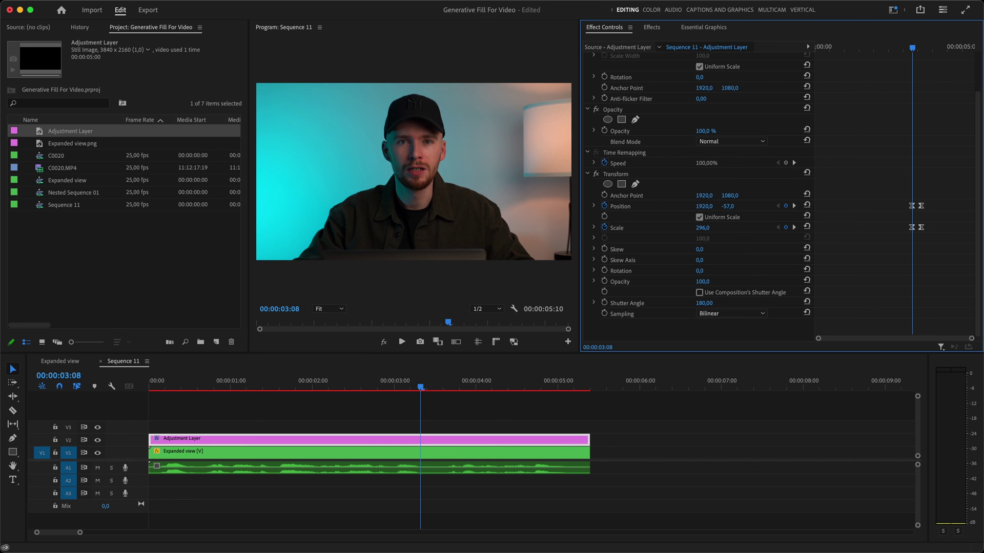